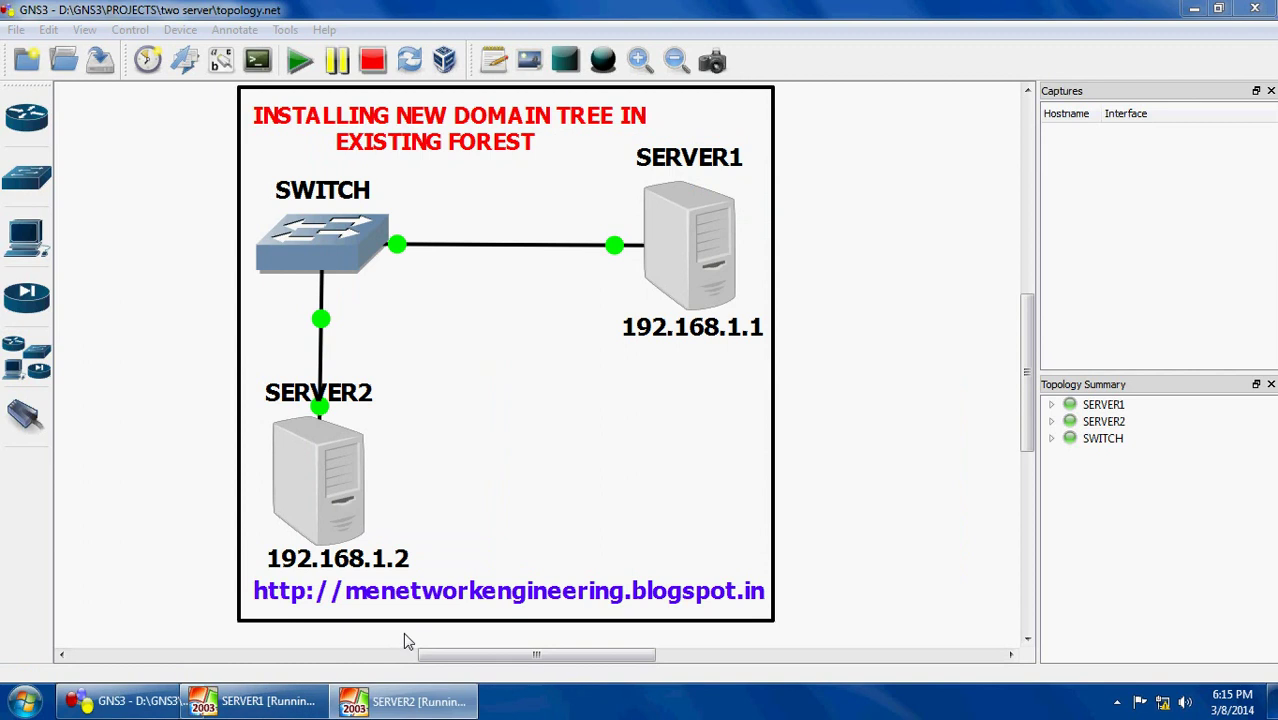
Bring up SERVER2's VirtualBox console from its node in the GNS3 topology
{"action": "double_click", "coordinate": [307, 514]}
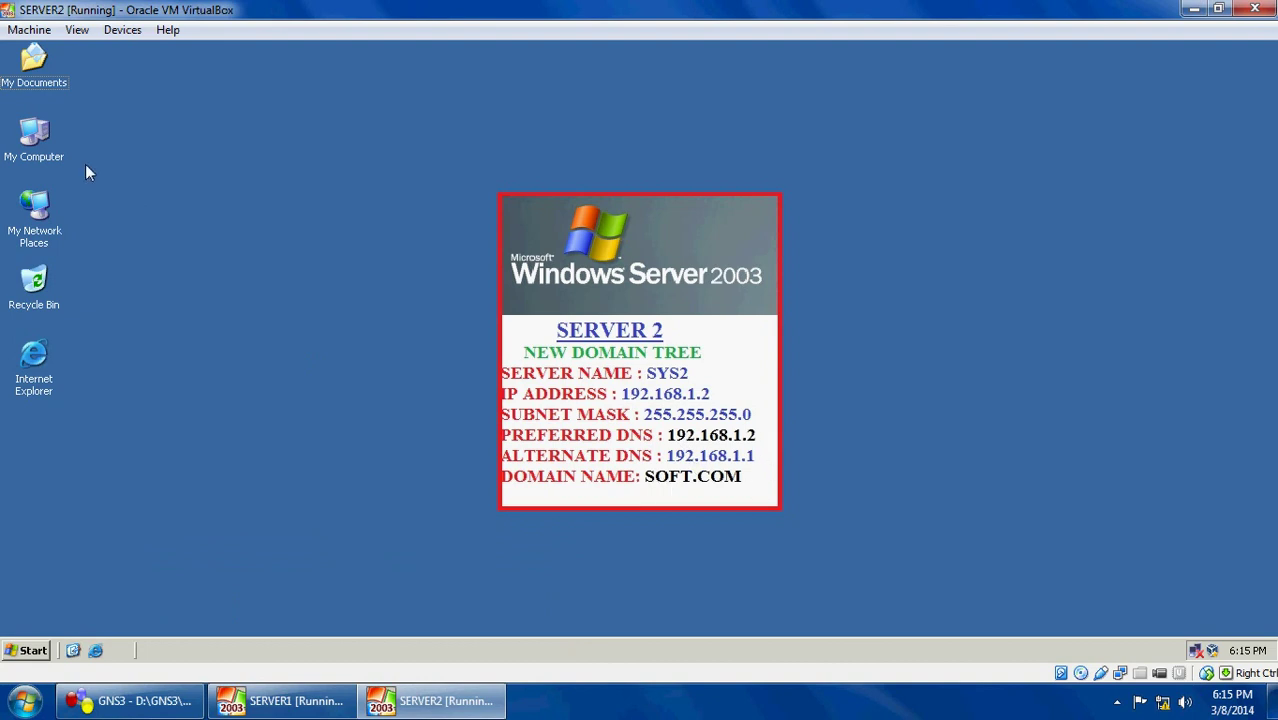
Open the Internet Protocol (TCP/IP) properties of Local Area Connection 2 via My Network Places
{"action": "left_click", "coordinate": [40, 145]}
{"action": "right_click", "coordinate": [33, 222]}
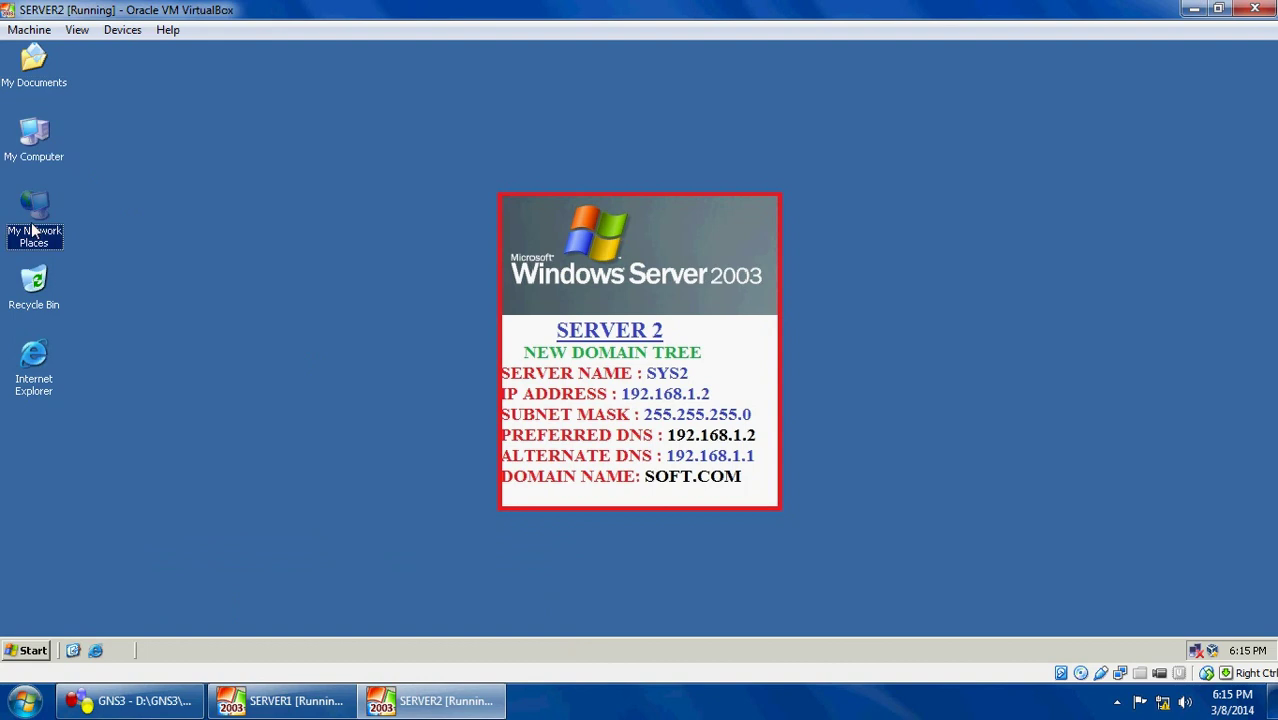
{"action": "left_click", "coordinate": [68, 389]}
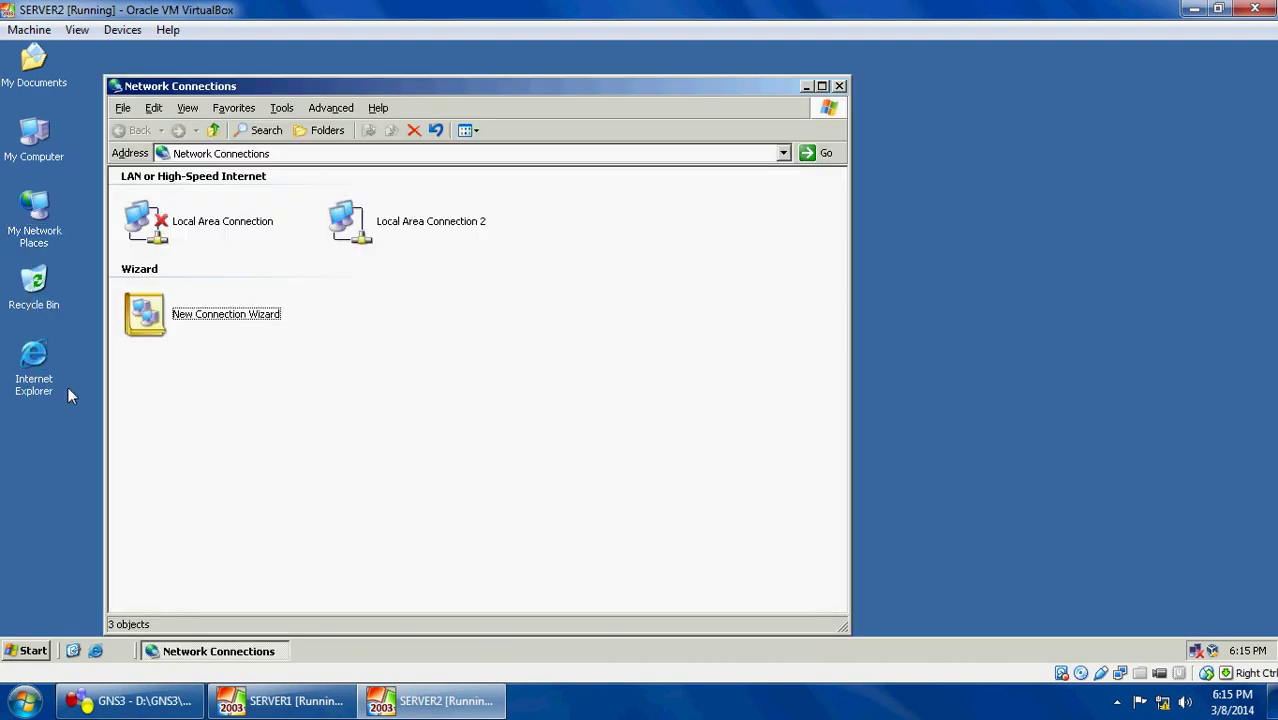
{"action": "left_click", "coordinate": [388, 238]}
{"action": "right_click", "coordinate": [388, 238]}
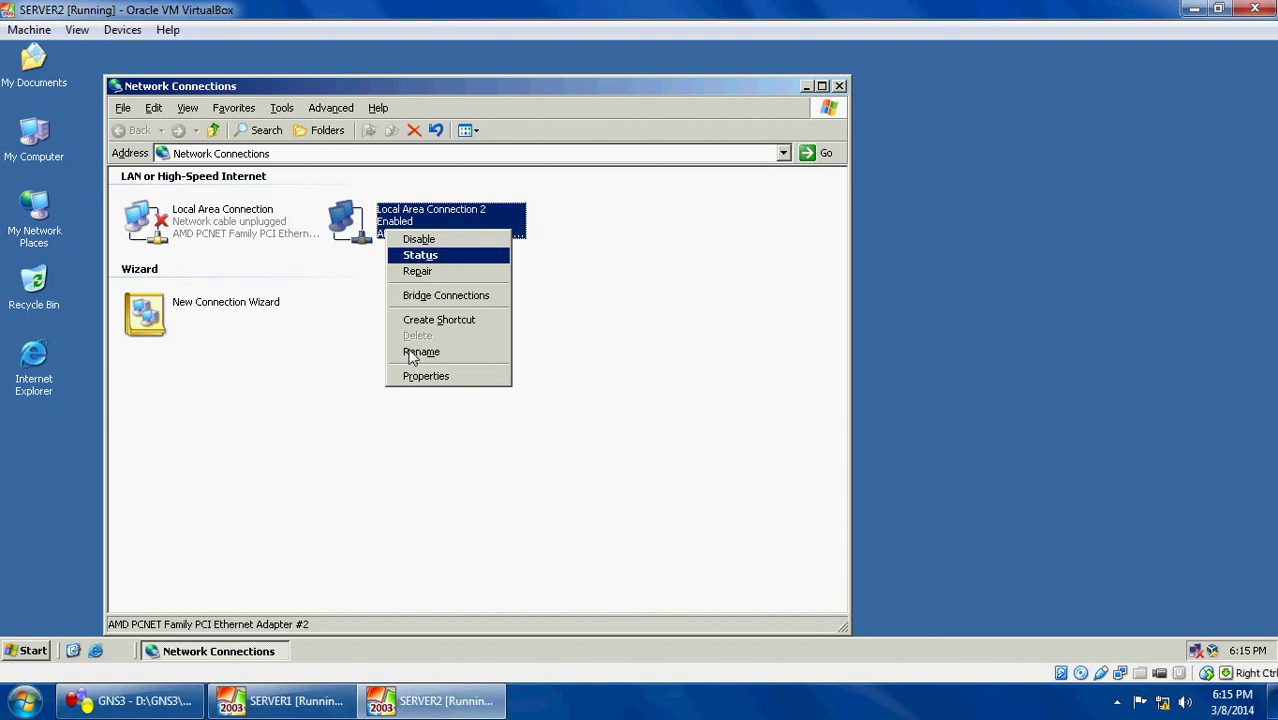
{"action": "left_click", "coordinate": [422, 380]}
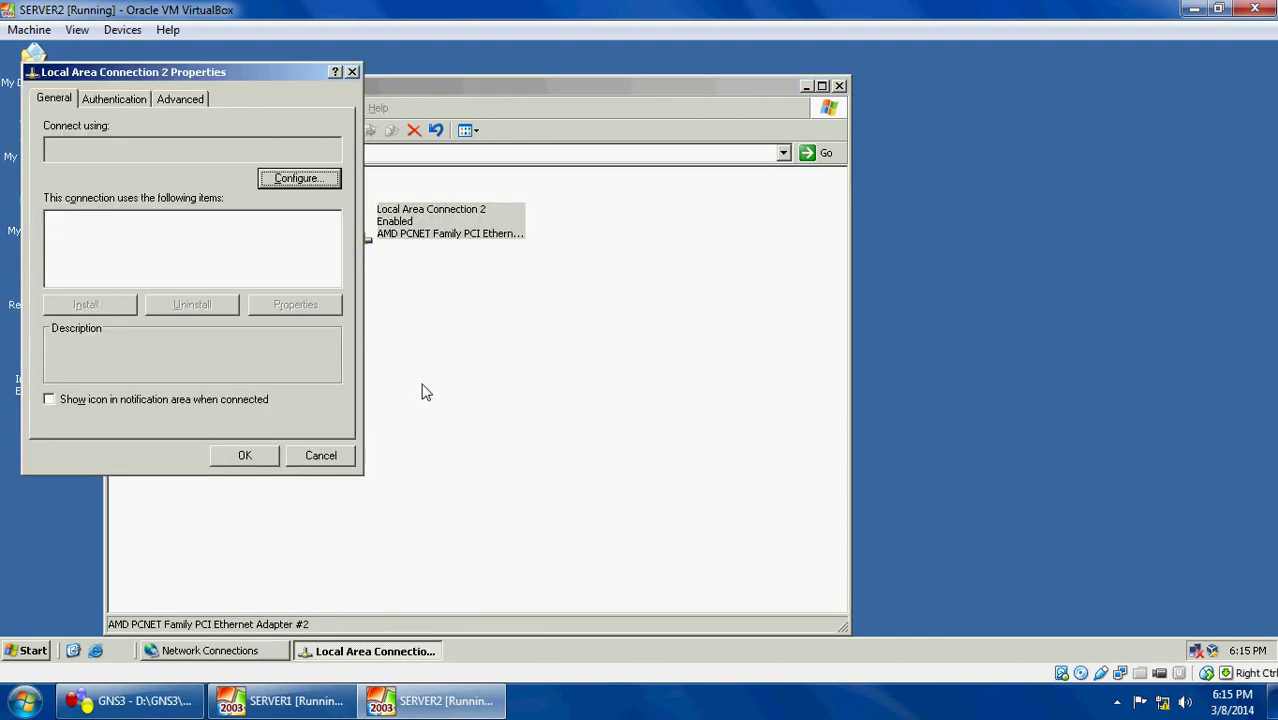
{"action": "left_click", "coordinate": [173, 272]}
{"action": "double_click", "coordinate": [172, 272]}
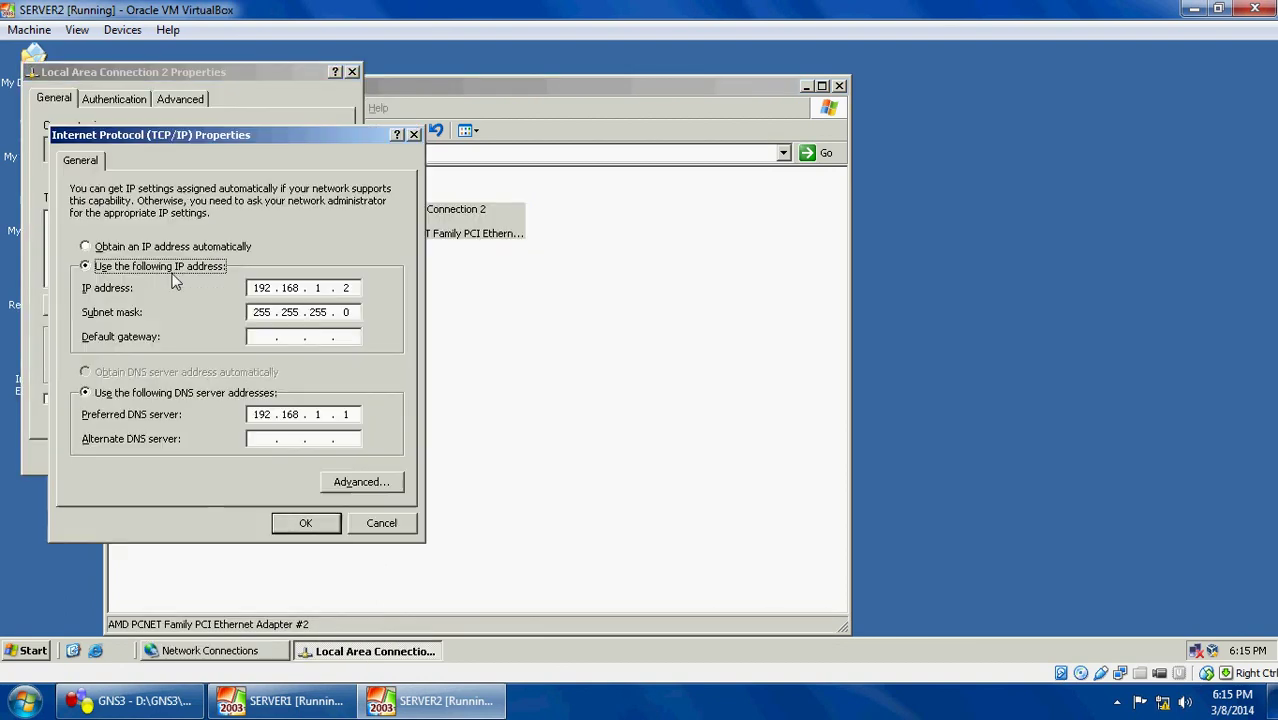
Set preferred DNS to 192.168.1.2 and alternate DNS to 192.168.1.1, then apply
{"action": "left_click", "coordinate": [355, 418]}
{"action": "key", "text": "BackSpace"}
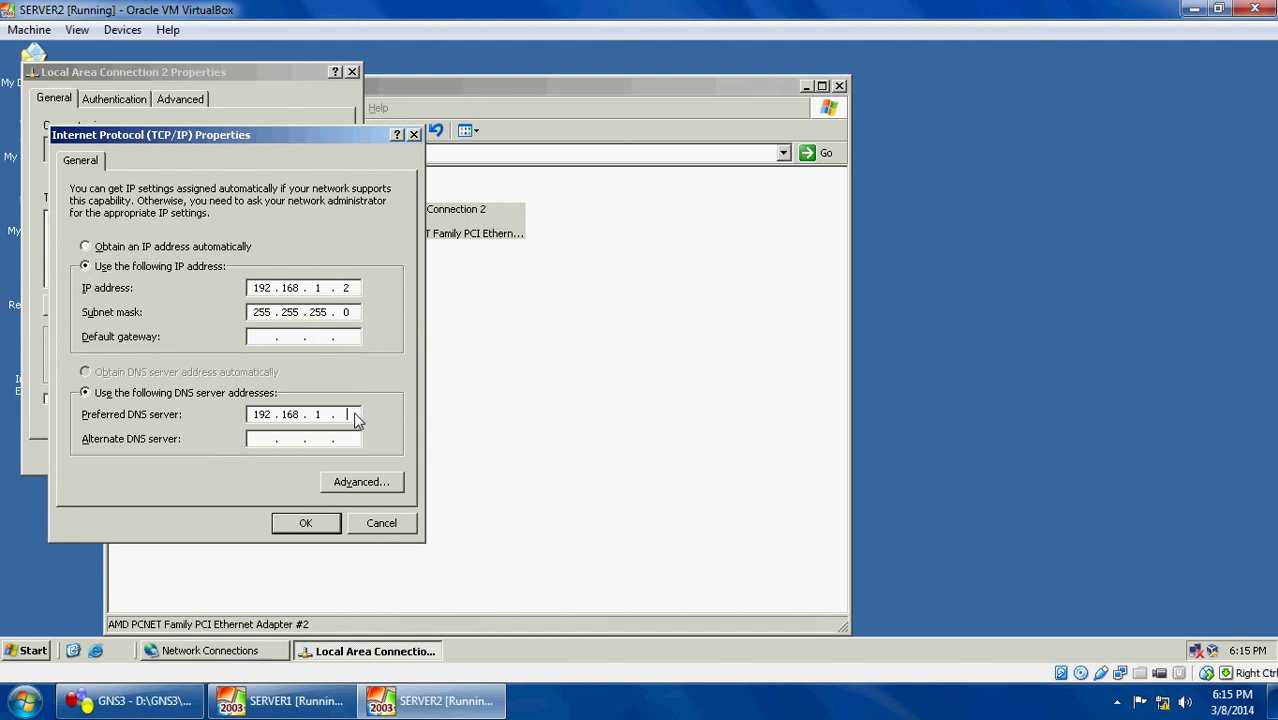
{"action": "type", "text": "2"}
{"action": "left_click", "coordinate": [262, 442]}
{"action": "type", "text": "192 . 168 . 1 . 1"}
{"action": "left_click", "coordinate": [322, 528]}
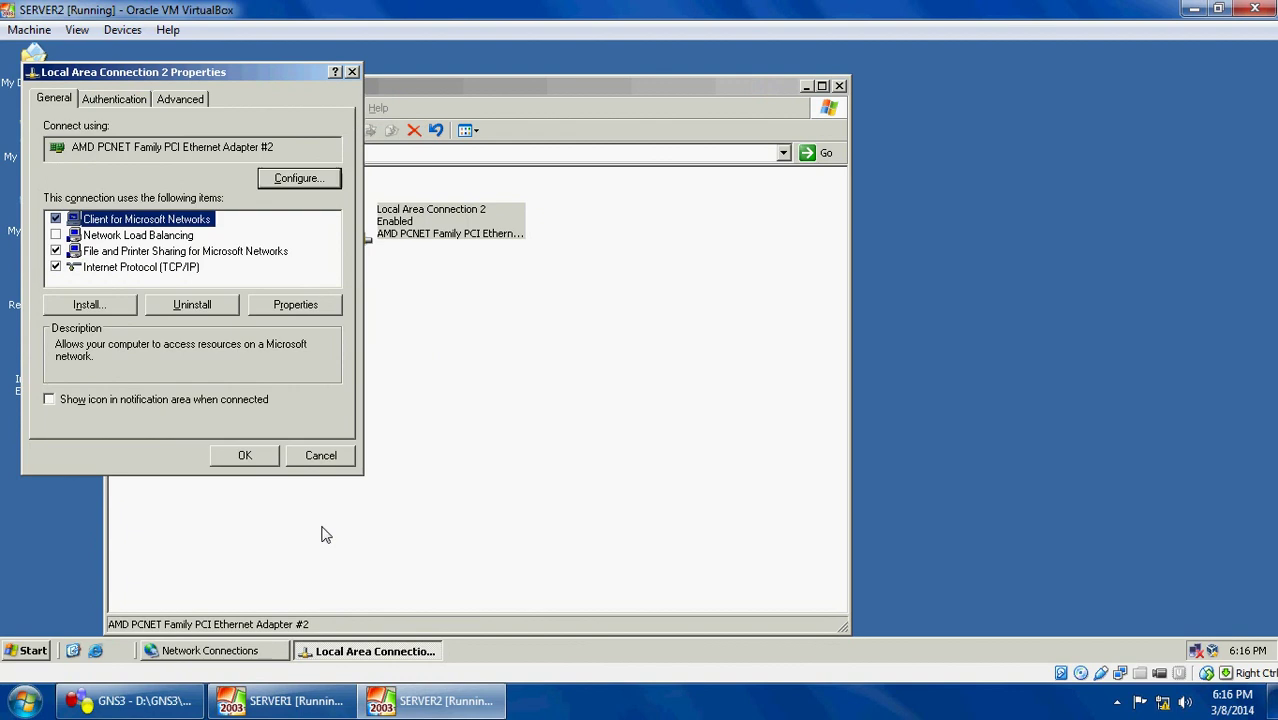
{"action": "left_click", "coordinate": [245, 458]}
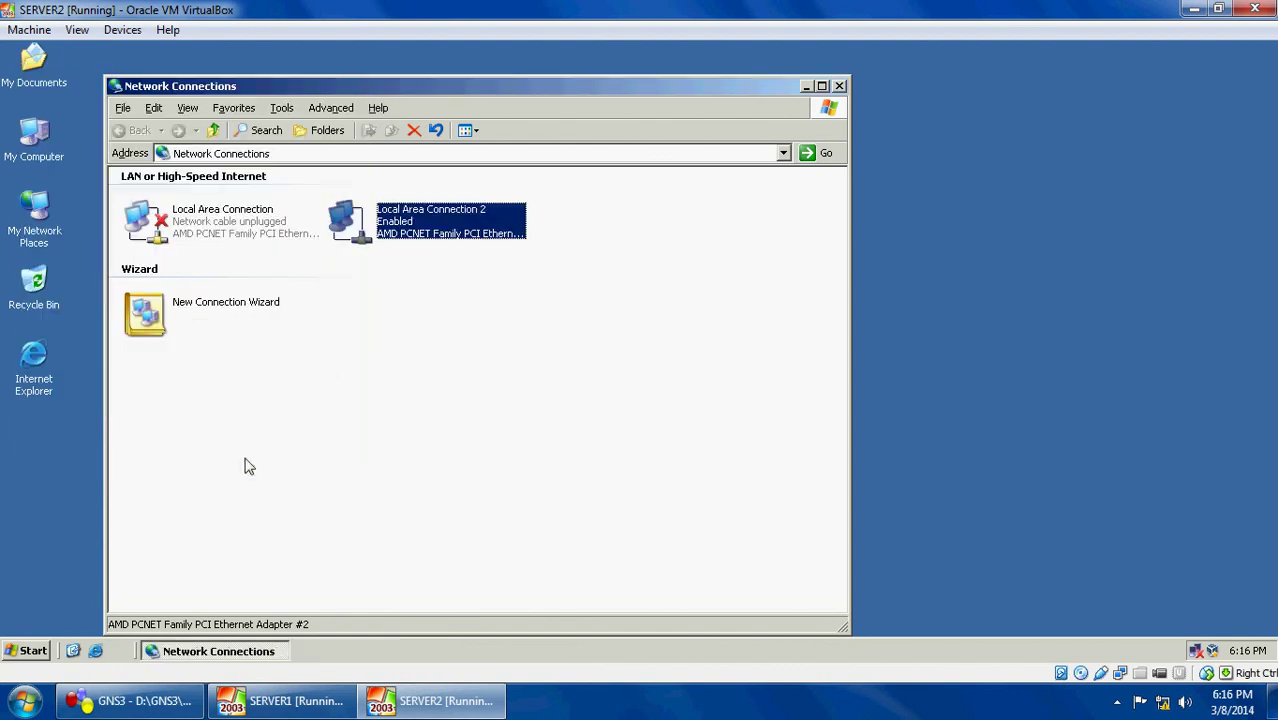
Close Network Connections and verify in System Properties the full computer name is sys2.sample.com
{"action": "left_click", "coordinate": [839, 85]}
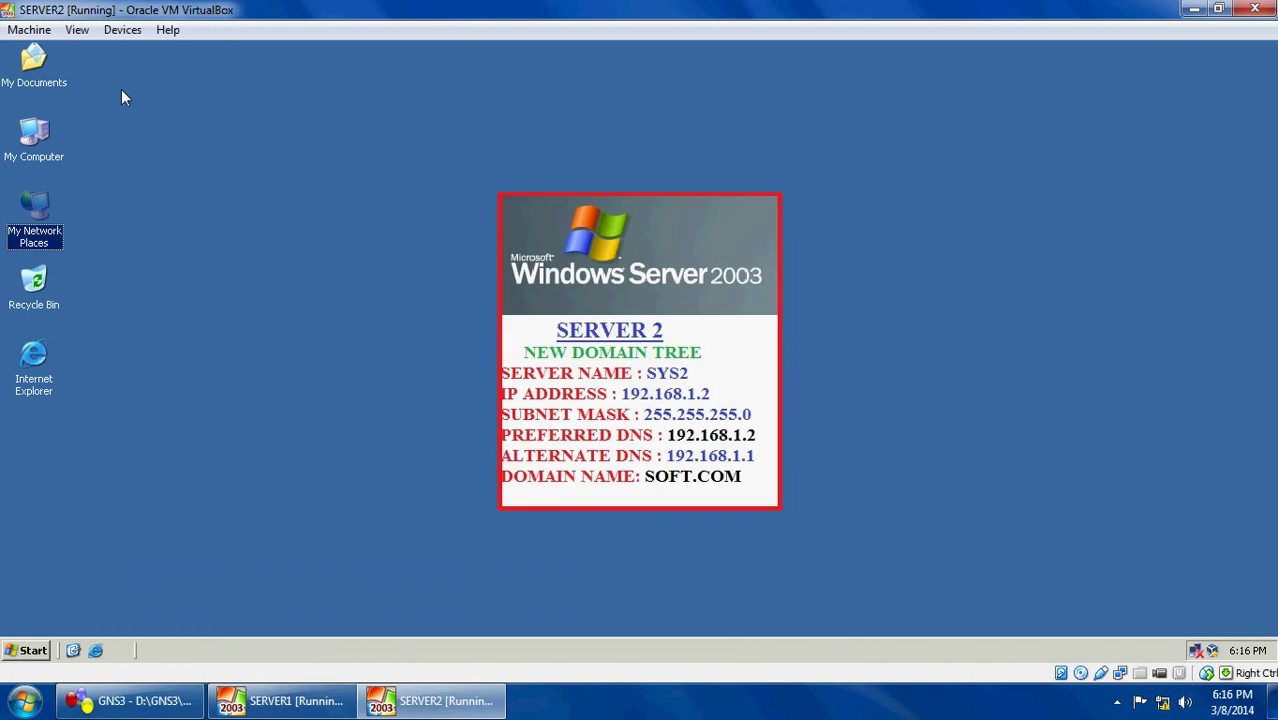
{"action": "right_click", "coordinate": [35, 145]}
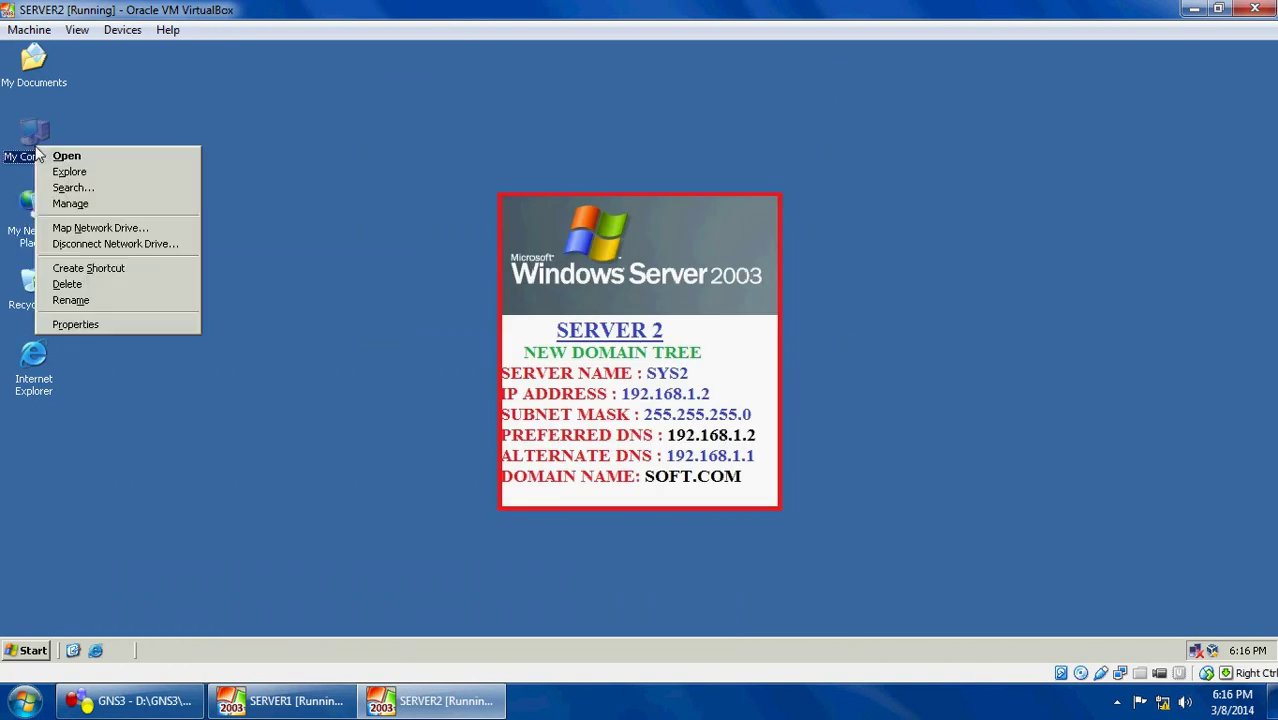
{"action": "left_click", "coordinate": [87, 324]}
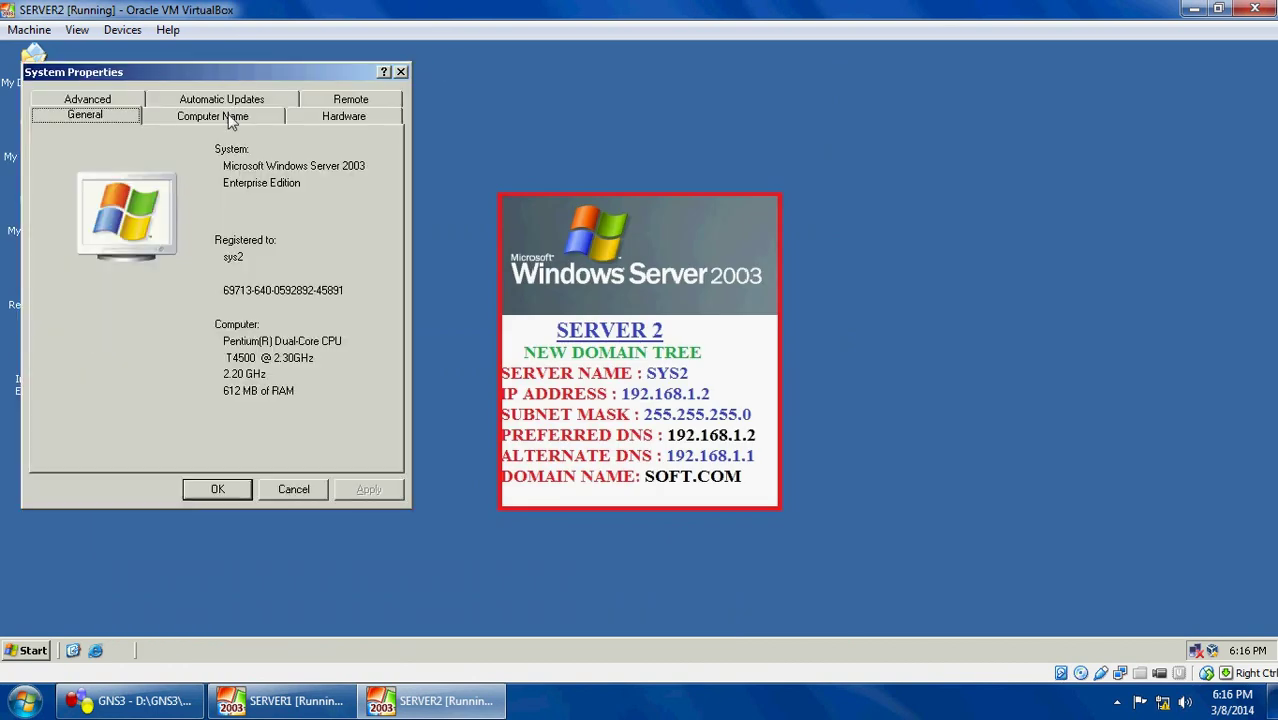
{"action": "left_click", "coordinate": [230, 116]}
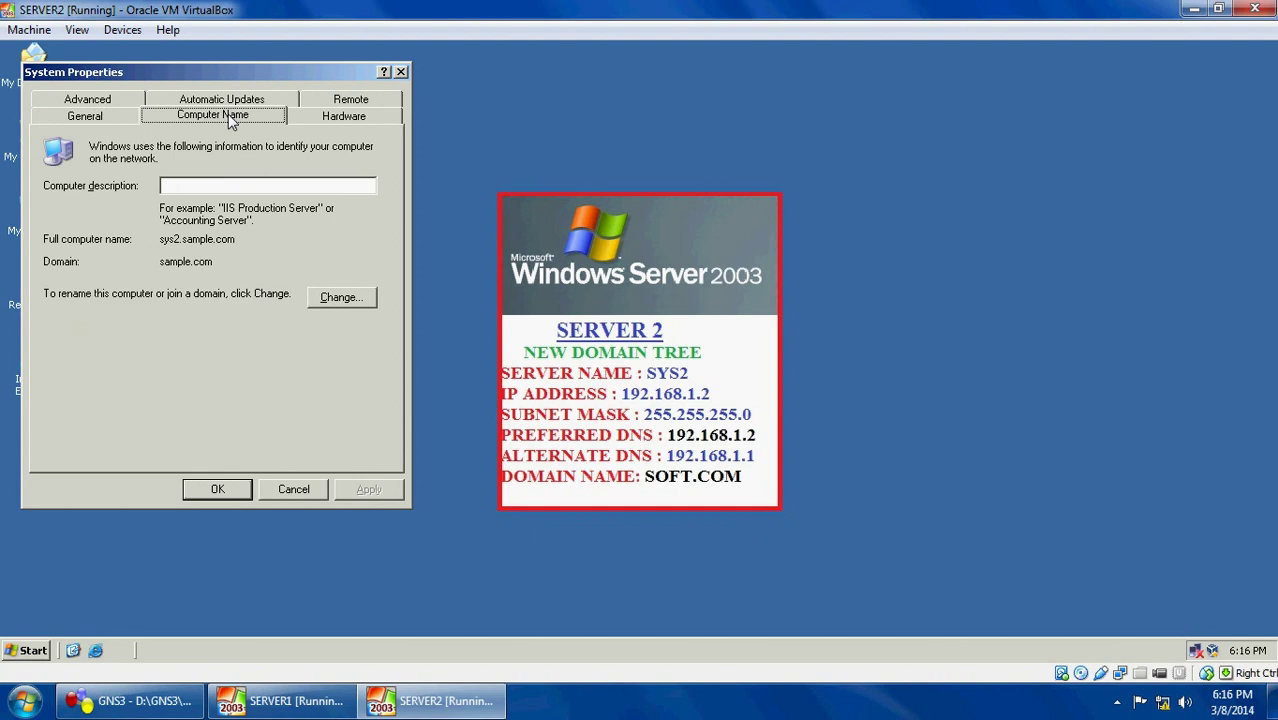
{"action": "left_click", "coordinate": [161, 240]}
{"action": "double_click", "coordinate": [211, 246]}
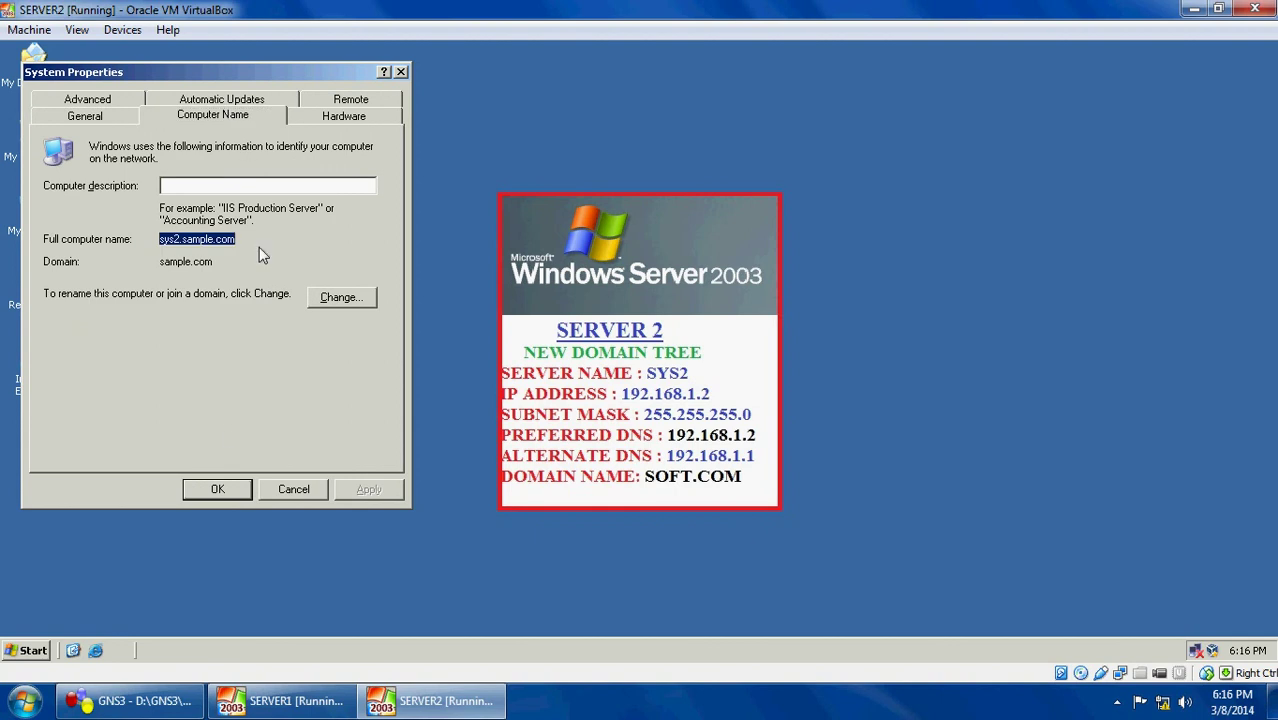
{"action": "left_click", "coordinate": [216, 488]}
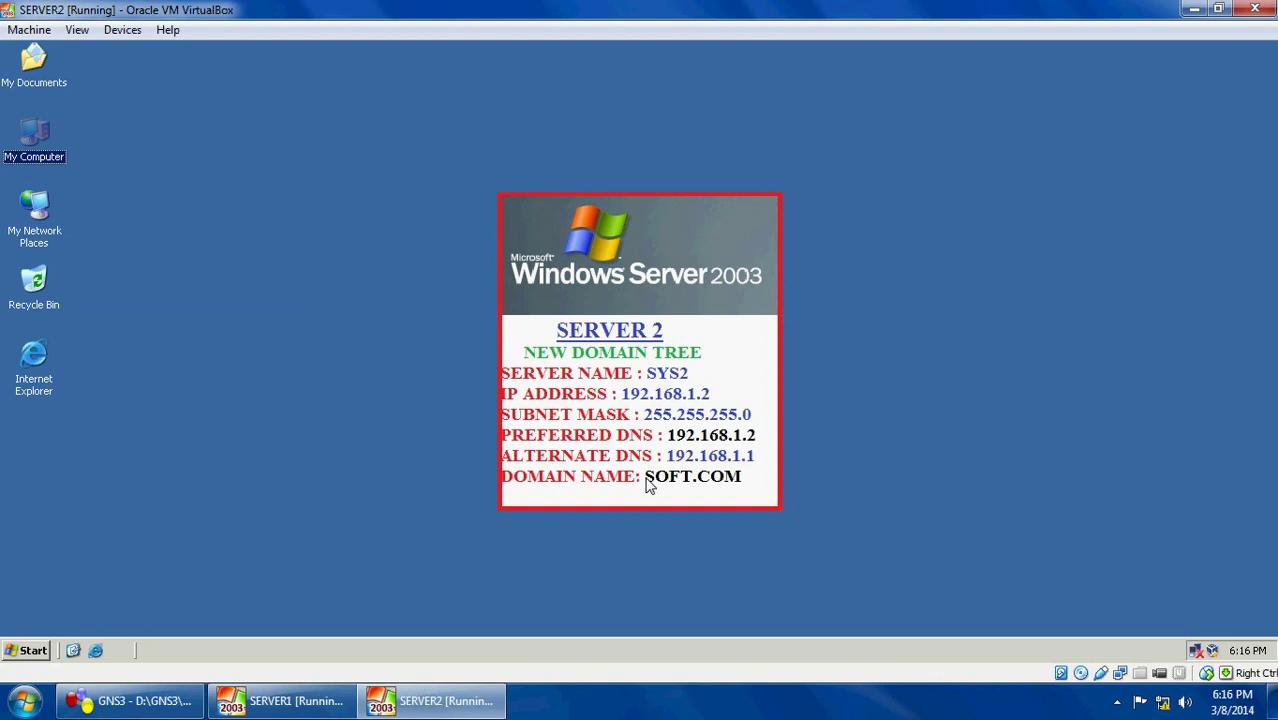
{"action": "left_click", "coordinate": [646, 479]}
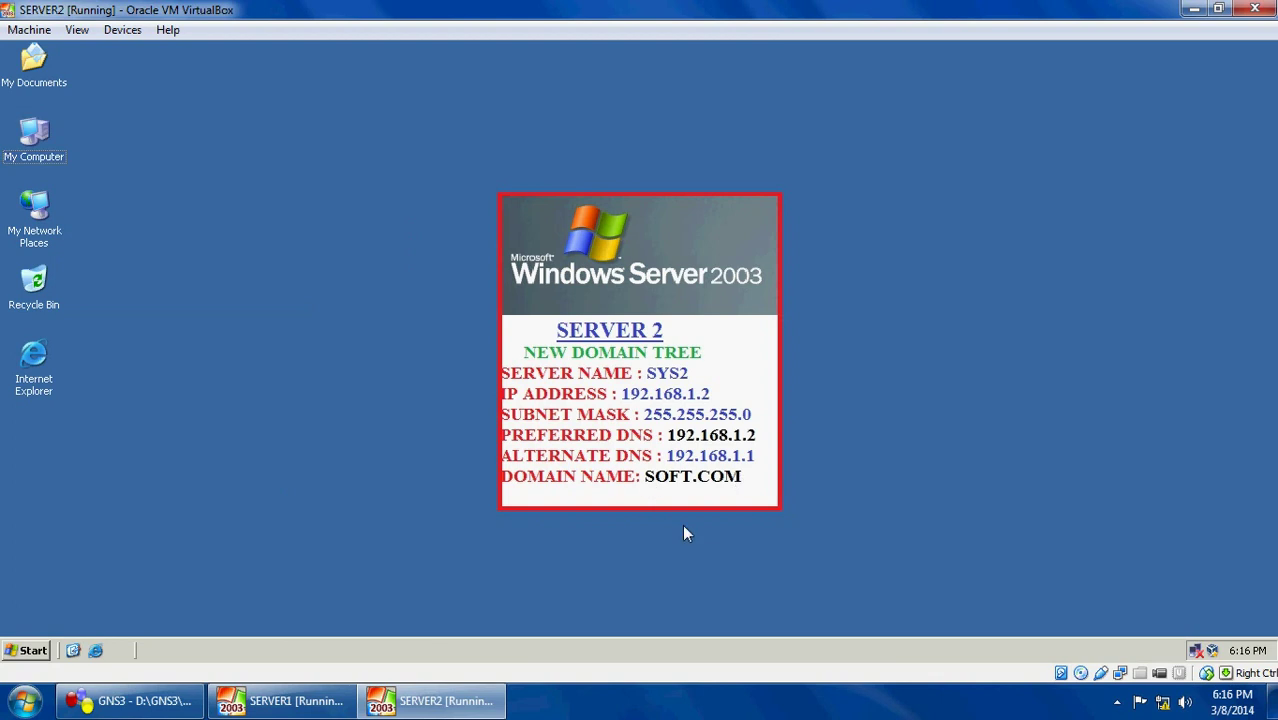
Launch dcpromo and choose a domain controller for a new domain
{"action": "key", "text": "super+r"}
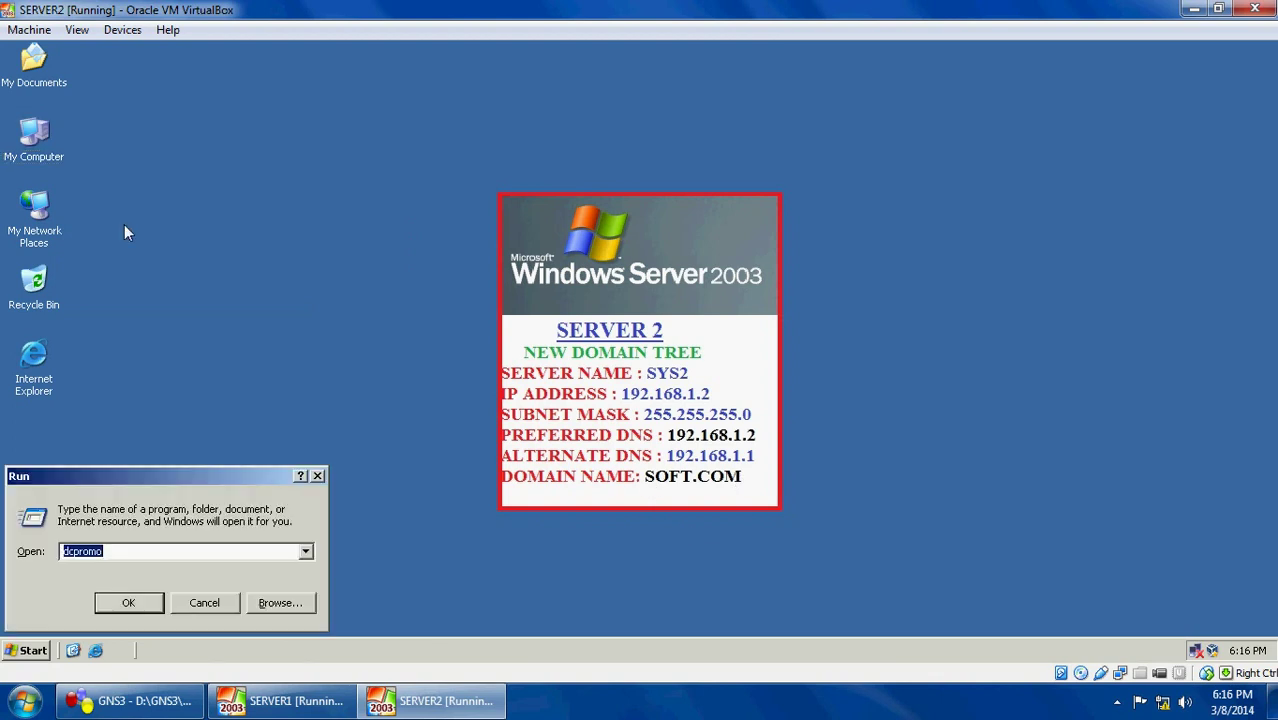
{"action": "key", "text": "Return"}
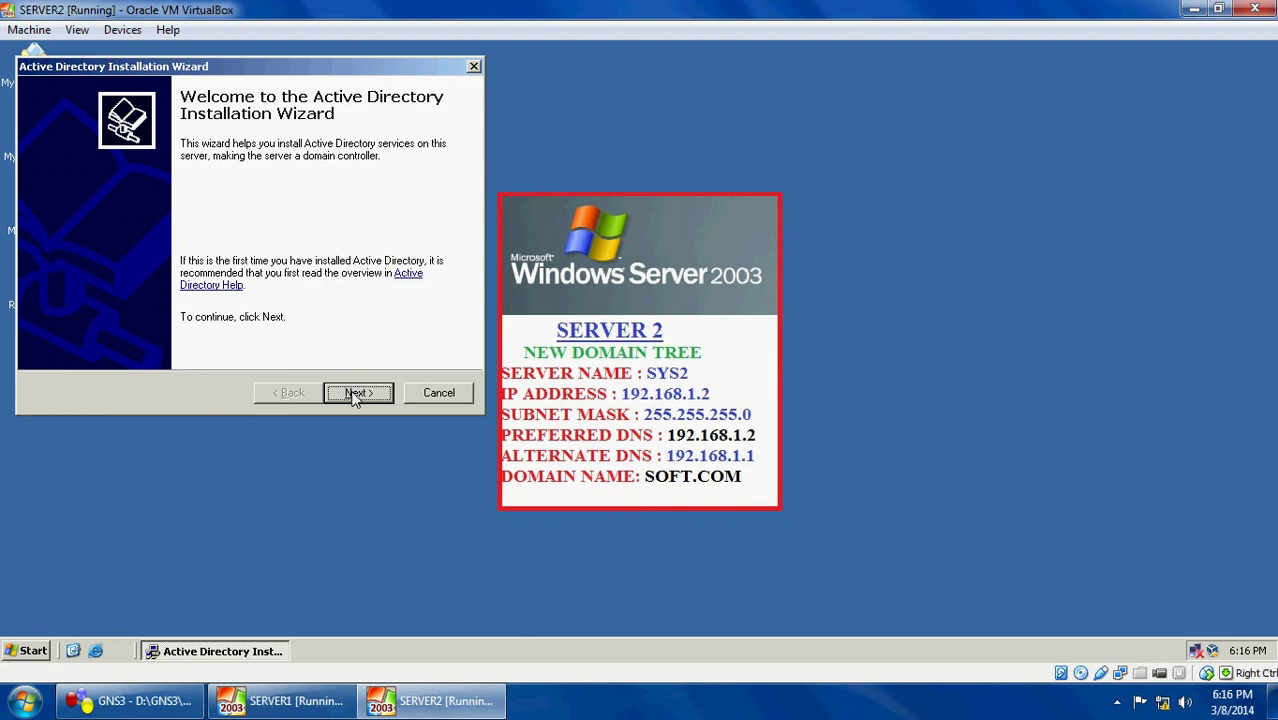
{"action": "left_click", "coordinate": [352, 395]}
{"action": "left_click", "coordinate": [356, 393]}
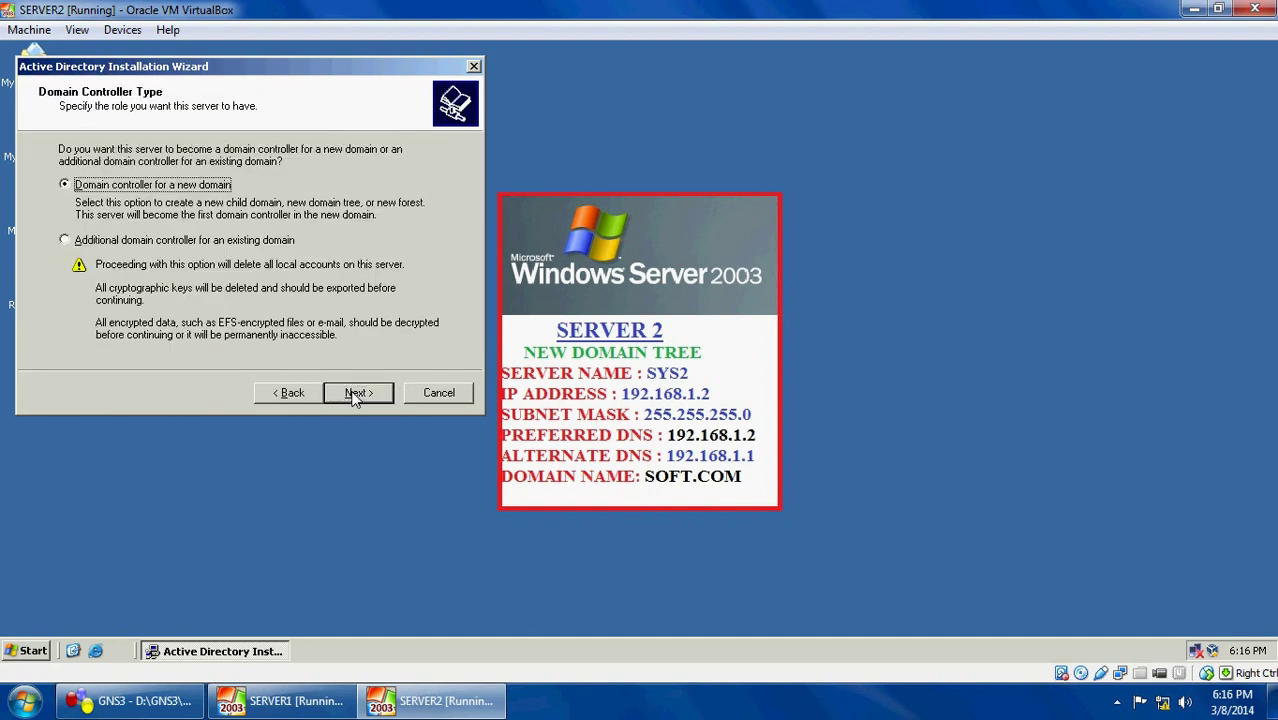
{"action": "left_click", "coordinate": [356, 393]}
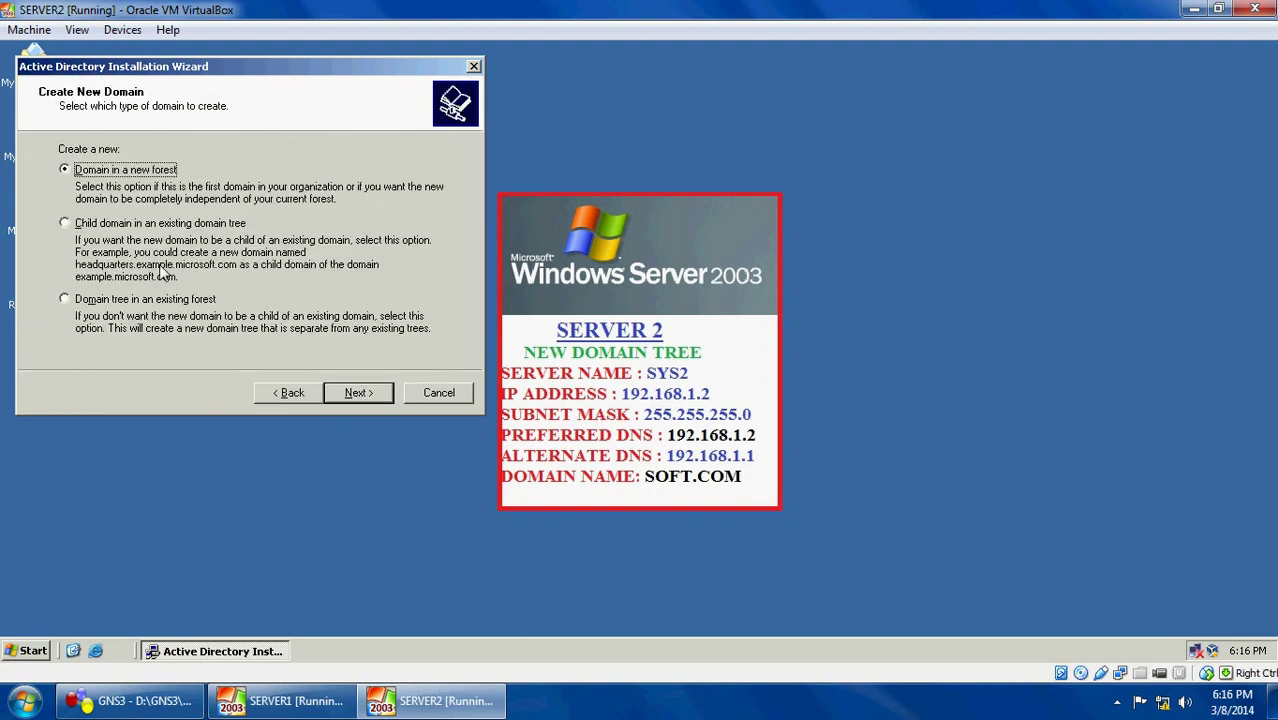
Pick a new domain tree in the existing forest, using the sample.com administrator account as credentials
{"action": "left_click", "coordinate": [156, 301]}
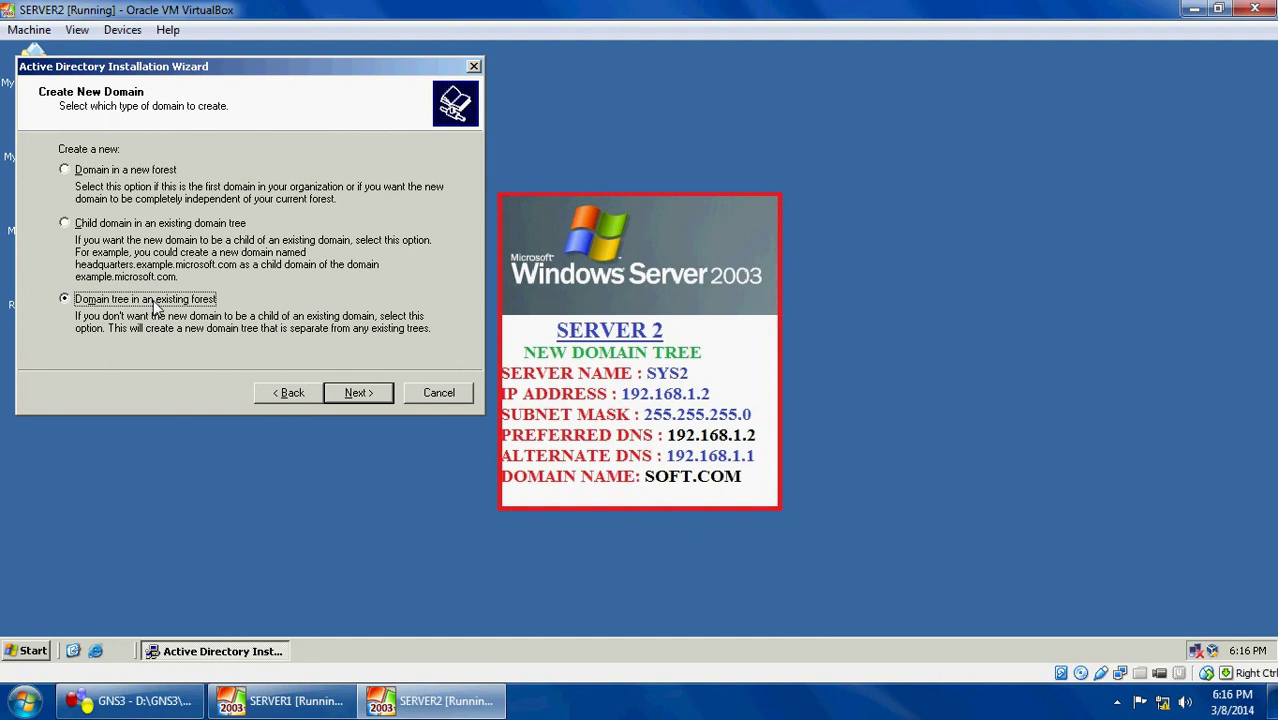
{"action": "left_click", "coordinate": [345, 395]}
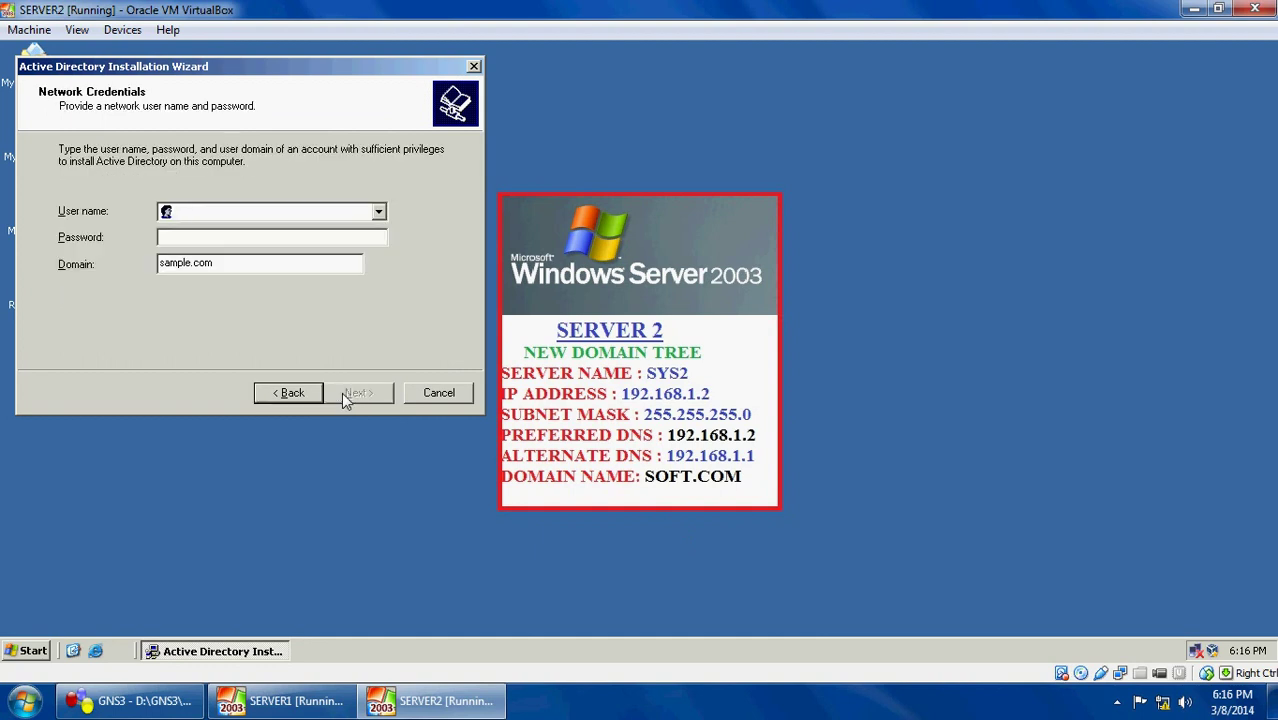
{"action": "type", "text": "ad"}
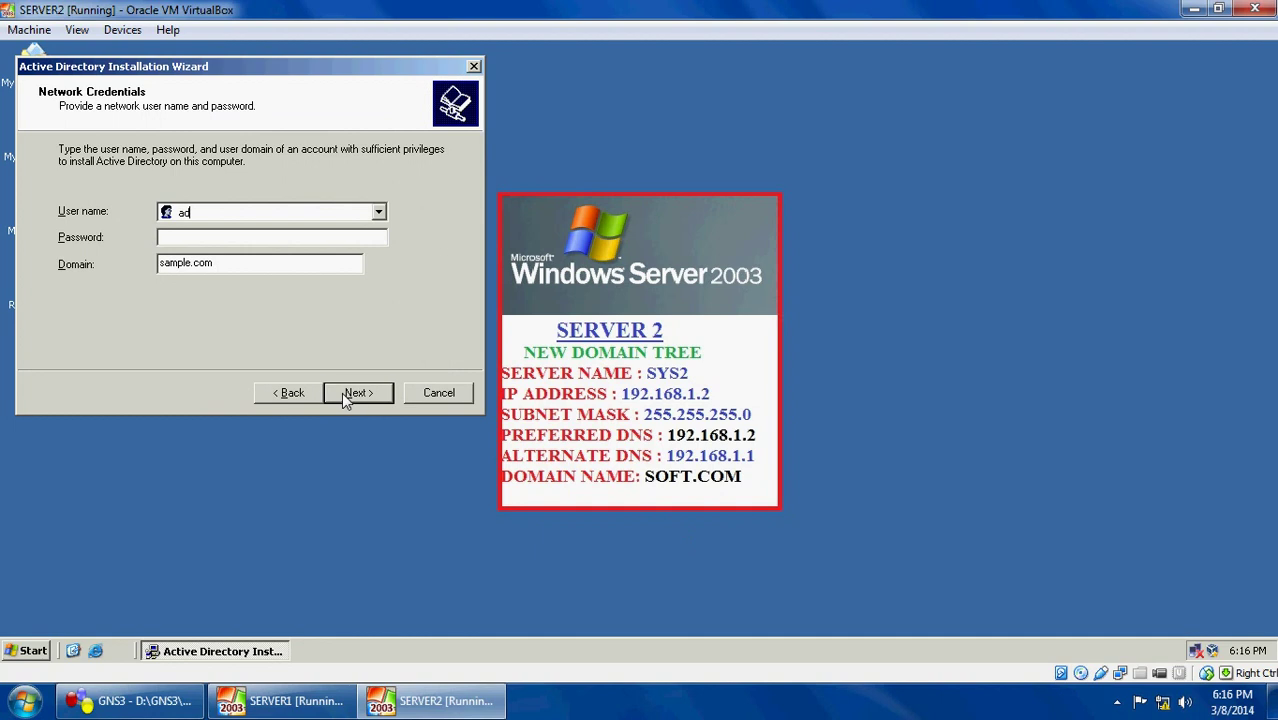
{"action": "type", "text": "ministrator"}
{"action": "left_click", "coordinate": [350, 392]}
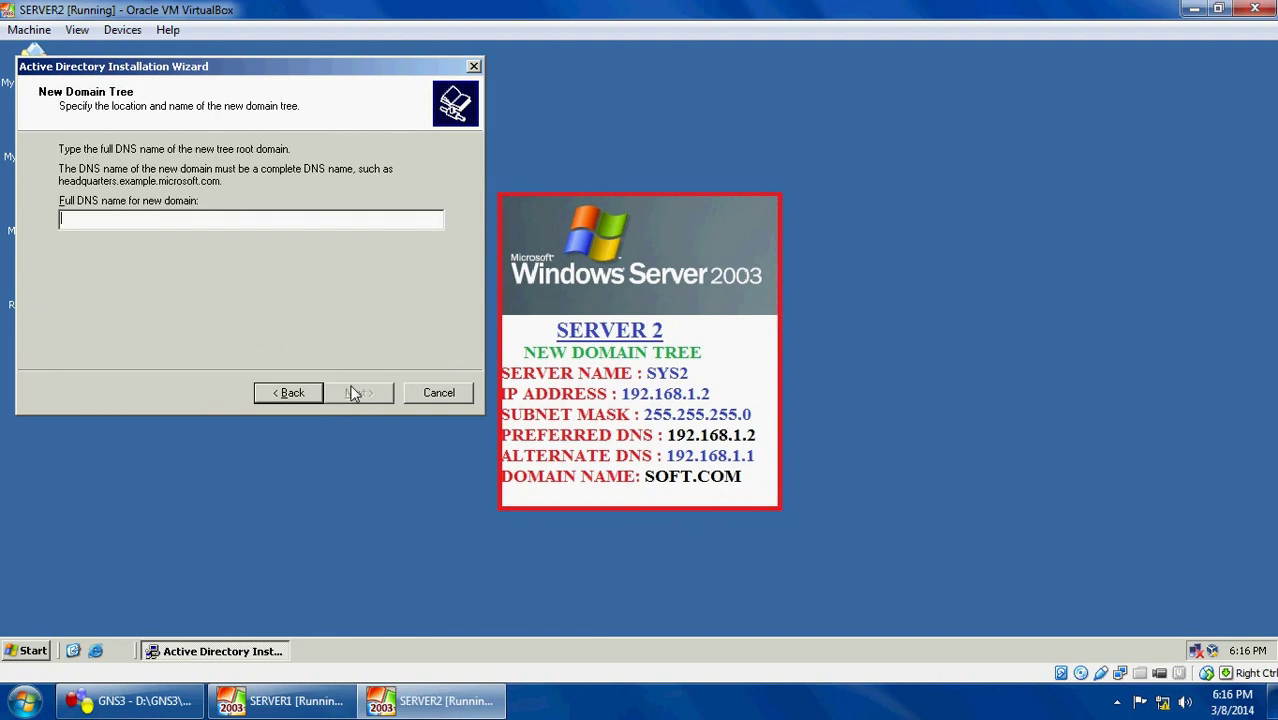
Replace the mistaken sample.com entry with soft.com as the new tree's full DNS name
{"action": "type", "text": "s"}
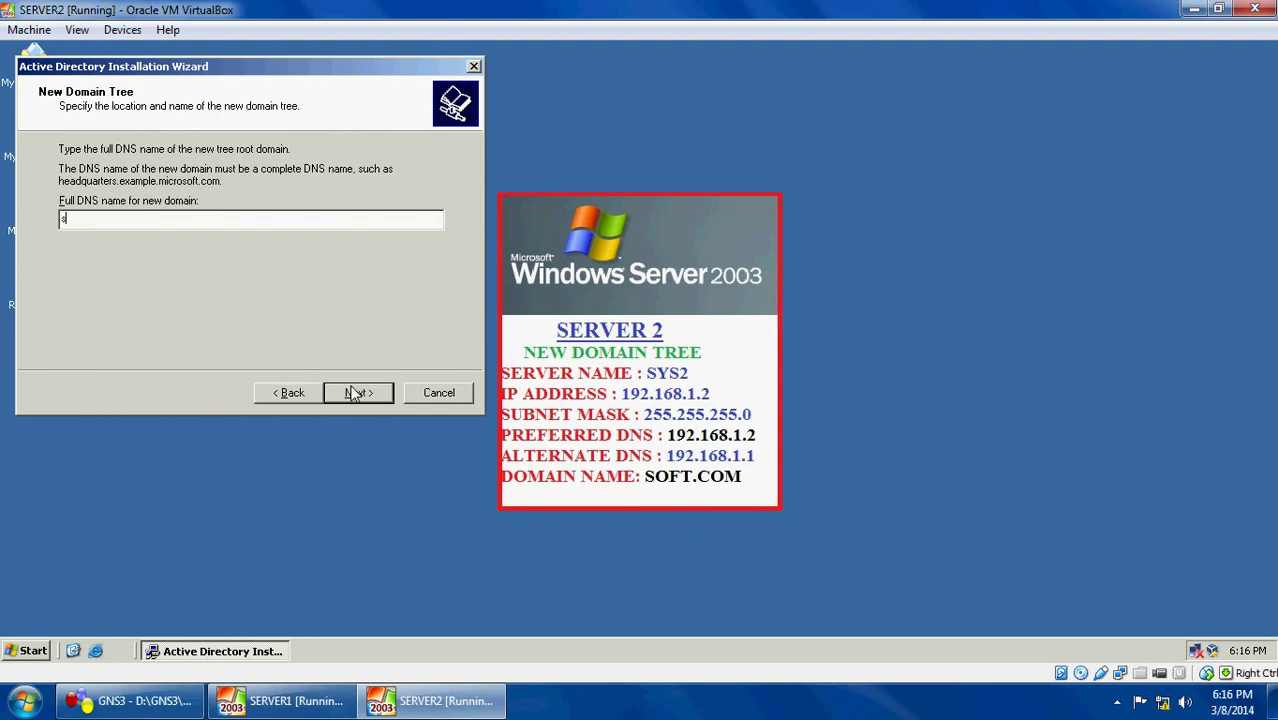
{"action": "type", "text": "ample.com"}
{"action": "key", "text": "BackSpace"}
{"action": "key", "text": "BackSpace"}
{"action": "key", "text": "BackSpace"}
{"action": "key", "text": "BackSpace"}
{"action": "key", "text": "BackSpace"}
{"action": "key", "text": "BackSpace"}
{"action": "key", "text": "BackSpace"}
{"action": "key", "text": "BackSpace"}
{"action": "key", "text": "BackSpace"}
{"action": "key", "text": "BackSpace"}
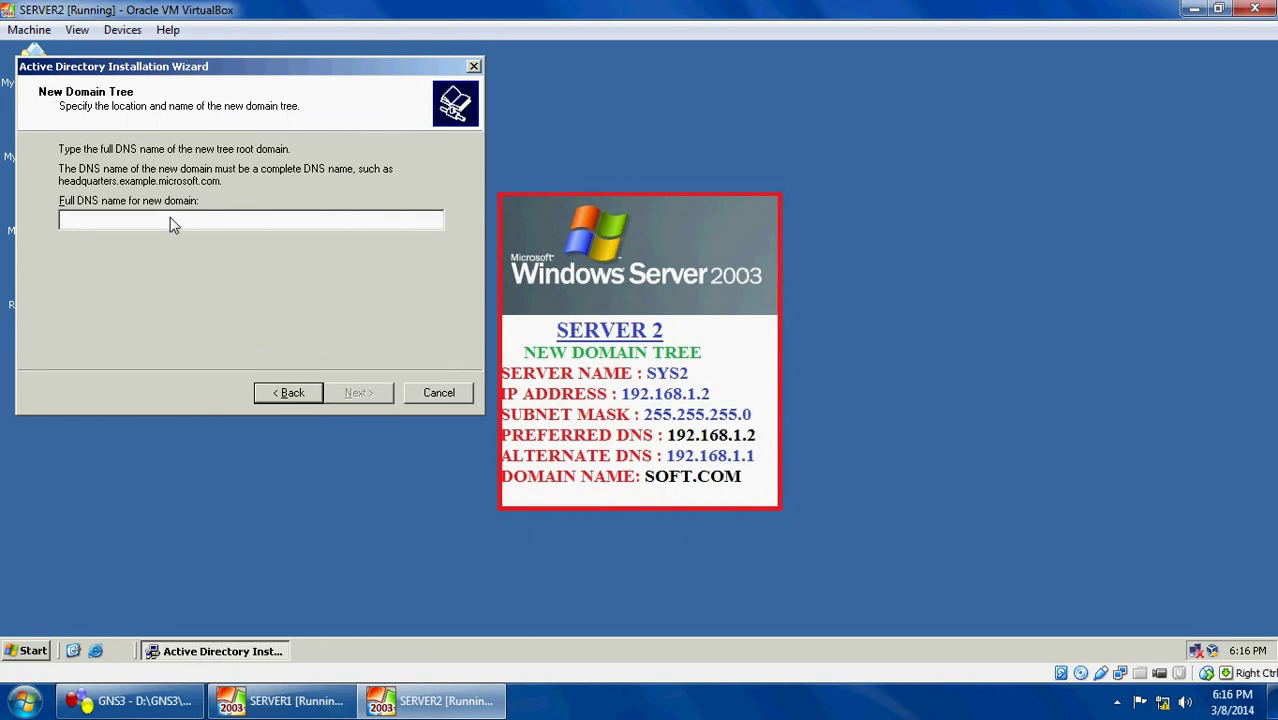
{"action": "type", "text": "sample"}
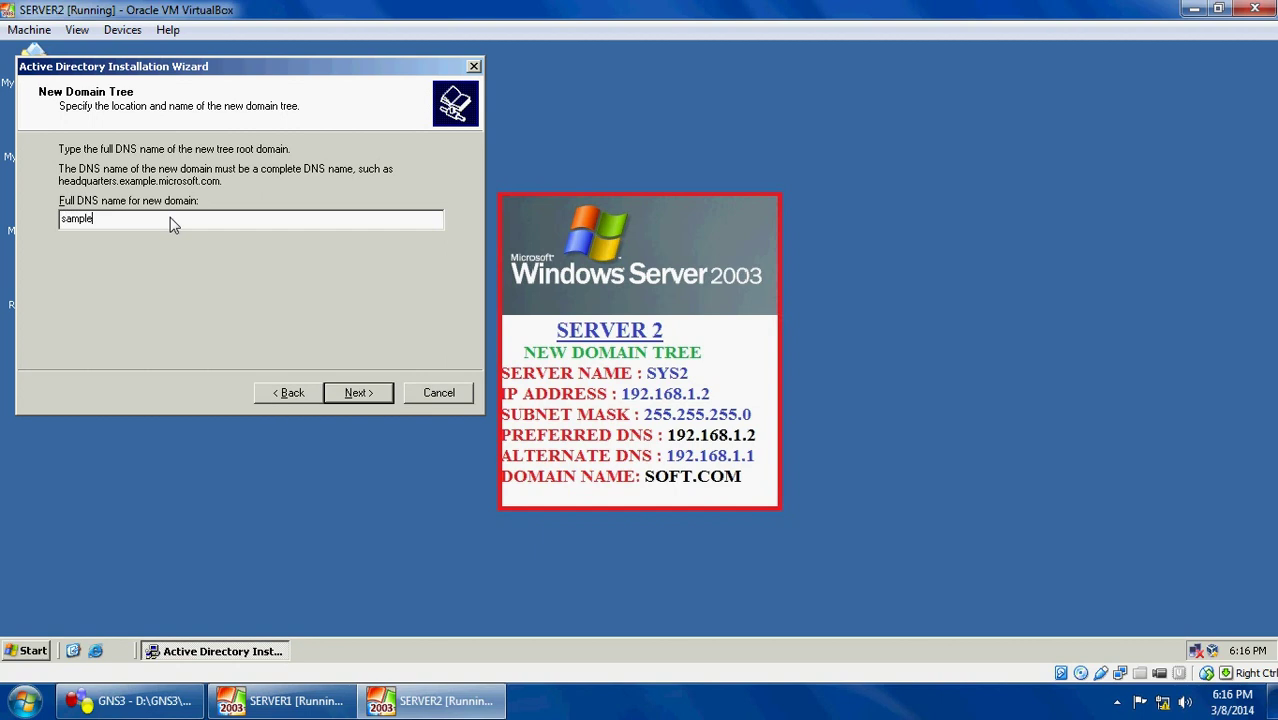
{"action": "key", "text": "BackSpace"}
{"action": "key", "text": "BackSpace"}
{"action": "key", "text": "BackSpace"}
{"action": "key", "text": "BackSpace"}
{"action": "key", "text": "BackSpace"}
{"action": "key", "text": "BackSpace"}
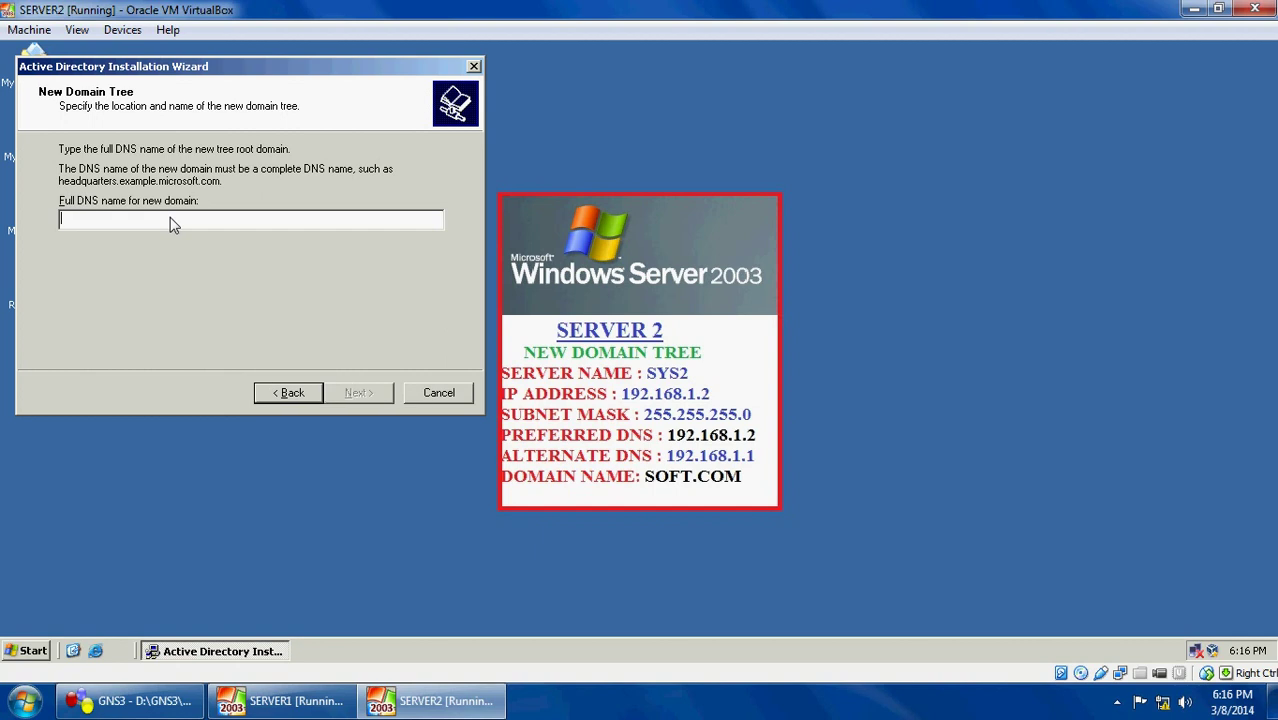
{"action": "type", "text": "soft"}
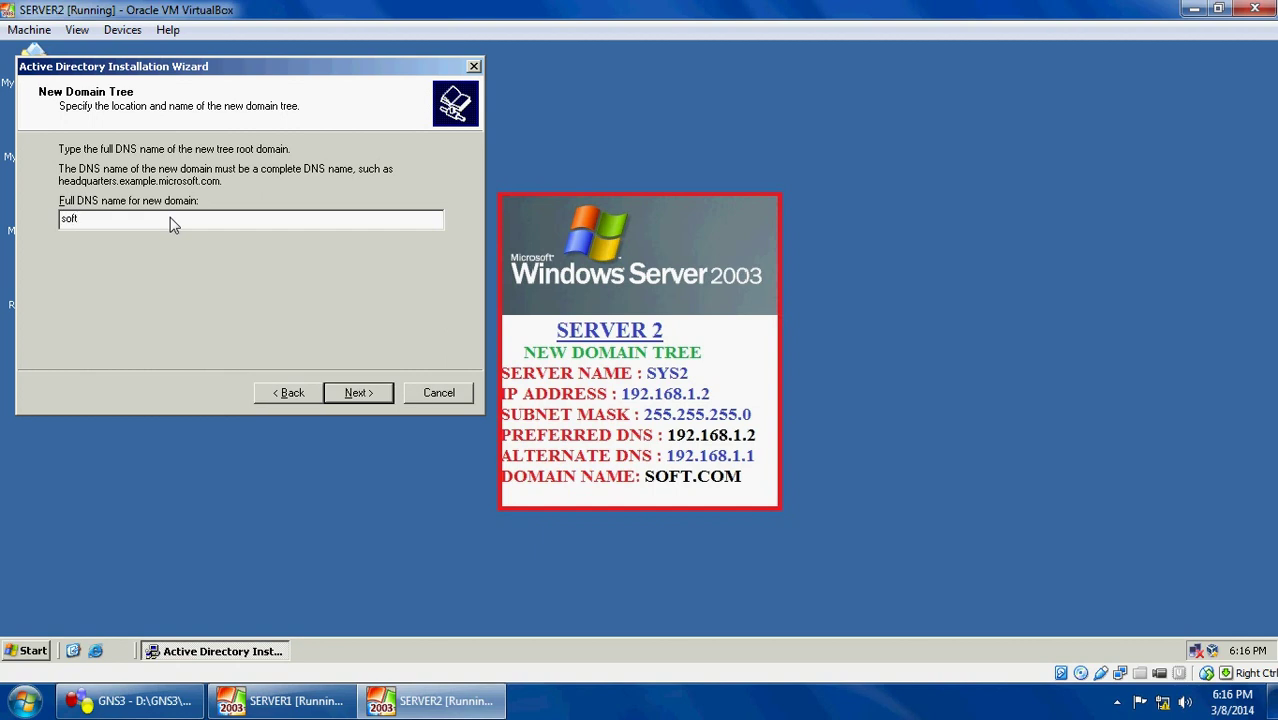
{"action": "type", "text": ".com"}
{"action": "left_click", "coordinate": [353, 397]}
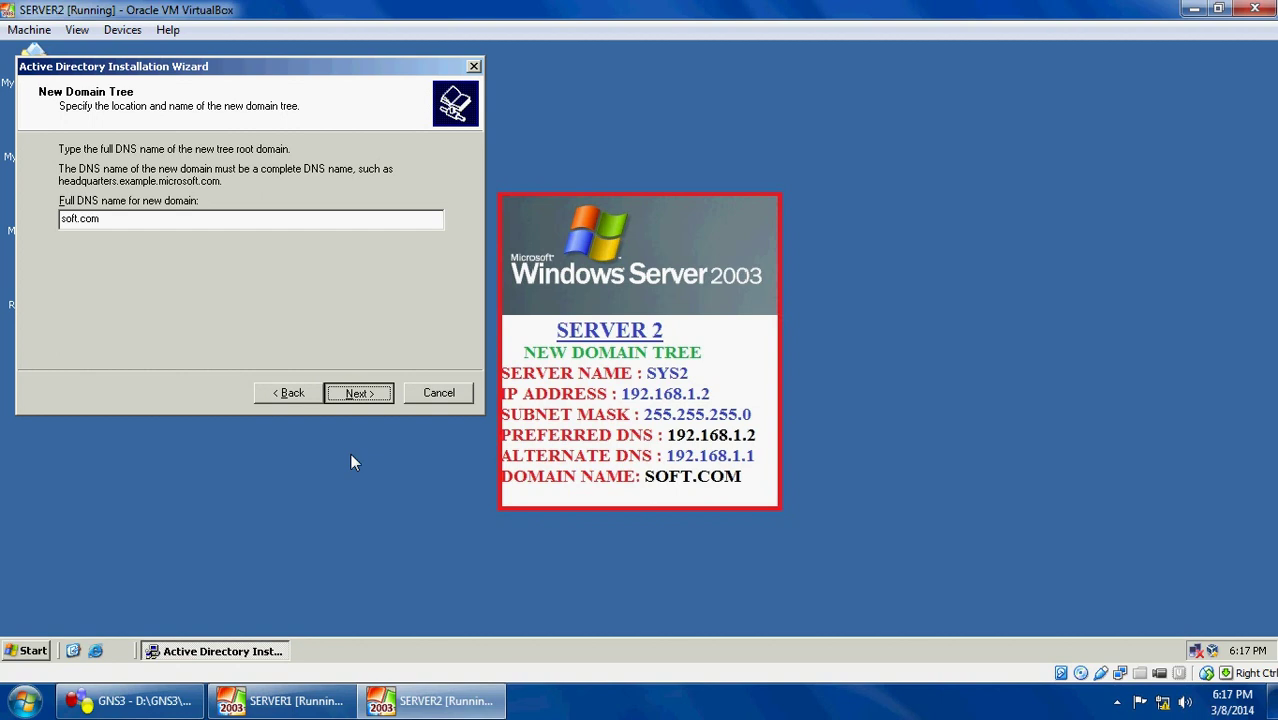
{"action": "key", "text": "Return"}
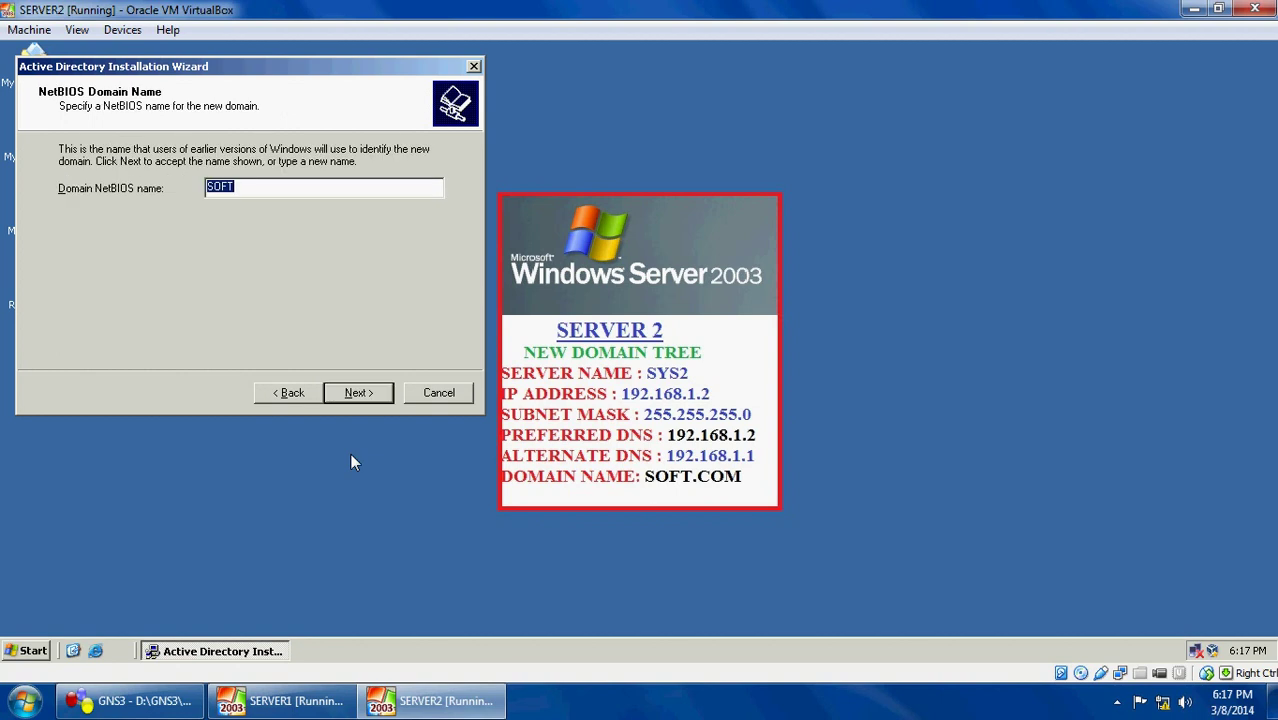
Accept NetBIOS name SOFT, default folders, local DNS installation and Windows 2000/2003-only permissions
{"action": "left_click", "coordinate": [356, 393]}
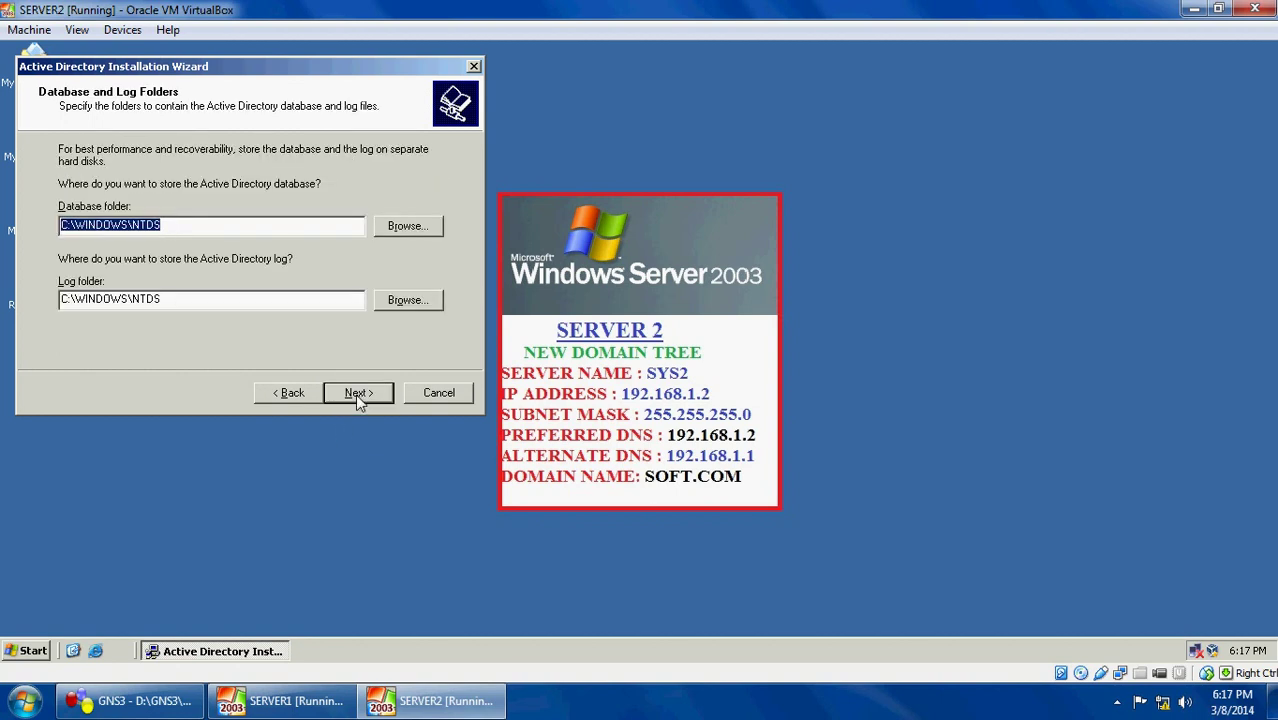
{"action": "left_click", "coordinate": [356, 393]}
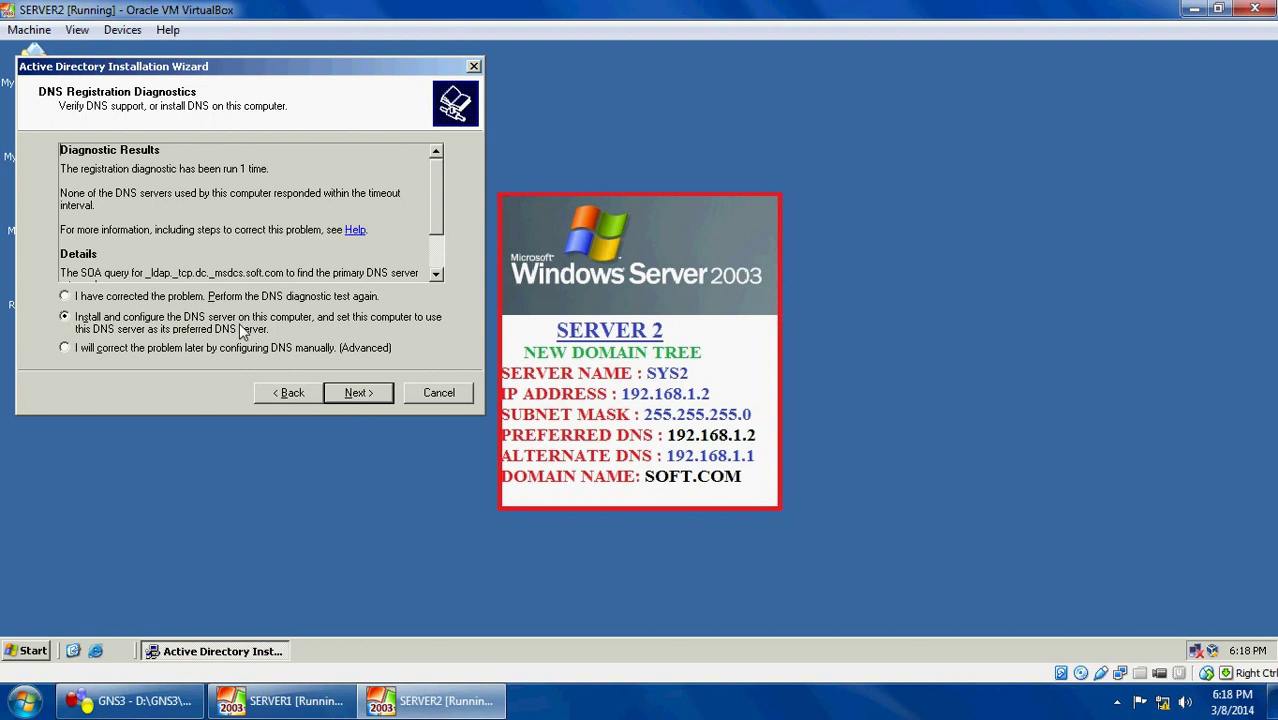
{"action": "left_click", "coordinate": [352, 396]}
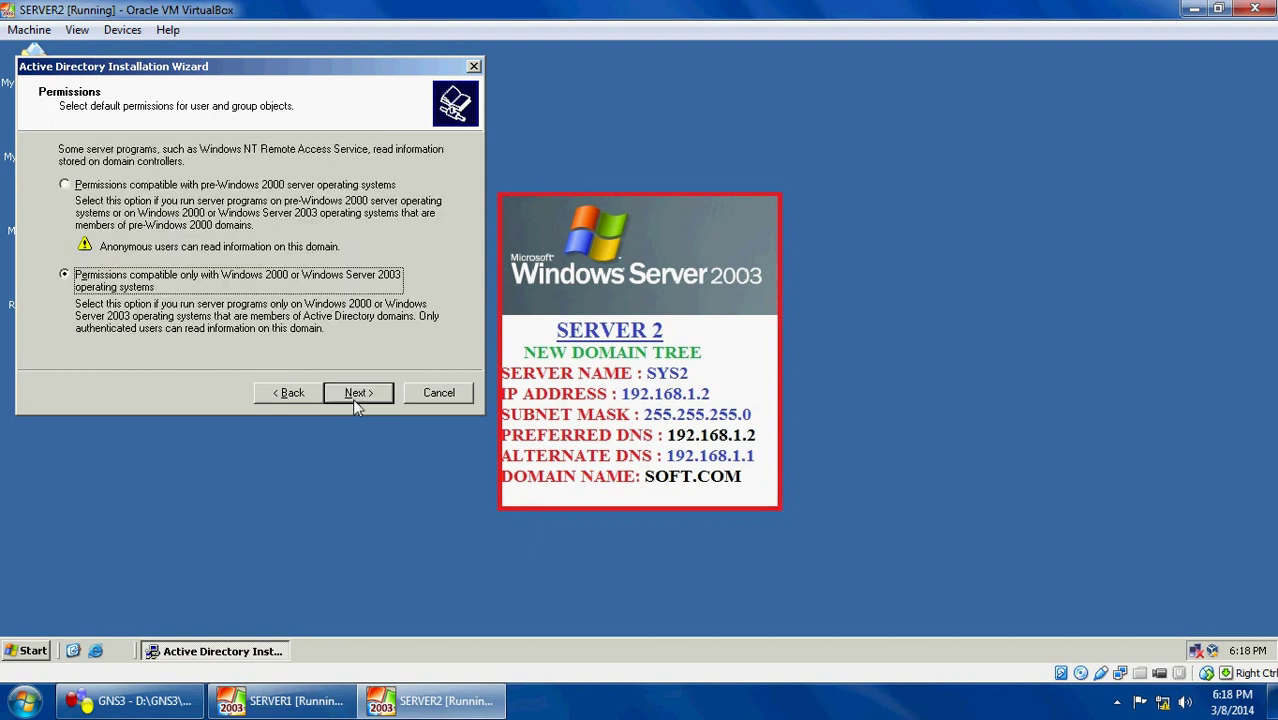
{"action": "left_click", "coordinate": [352, 396]}
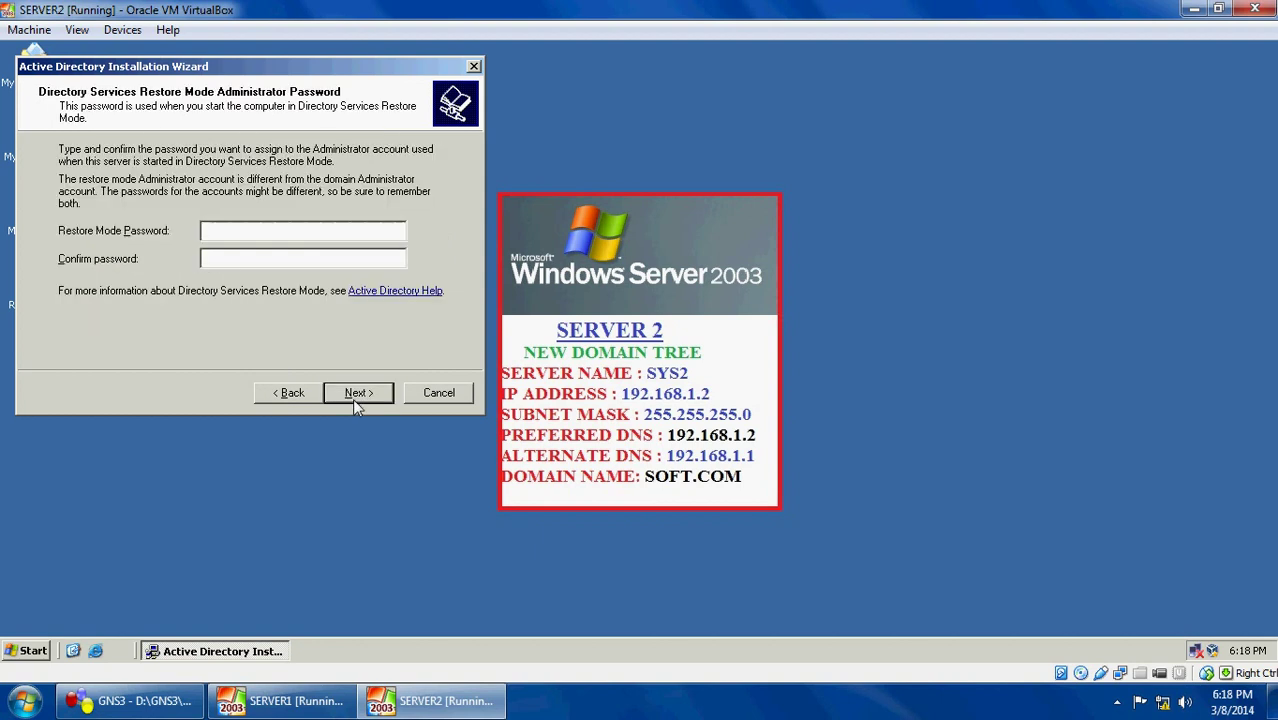
Enter and confirm the restore mode password, then start configuration from the Summary
{"action": "type", "text": "12345678"}
{"action": "type", "text": "•••"}
{"action": "key", "text": "Tab"}
{"action": "type", "text": "••••••••"}
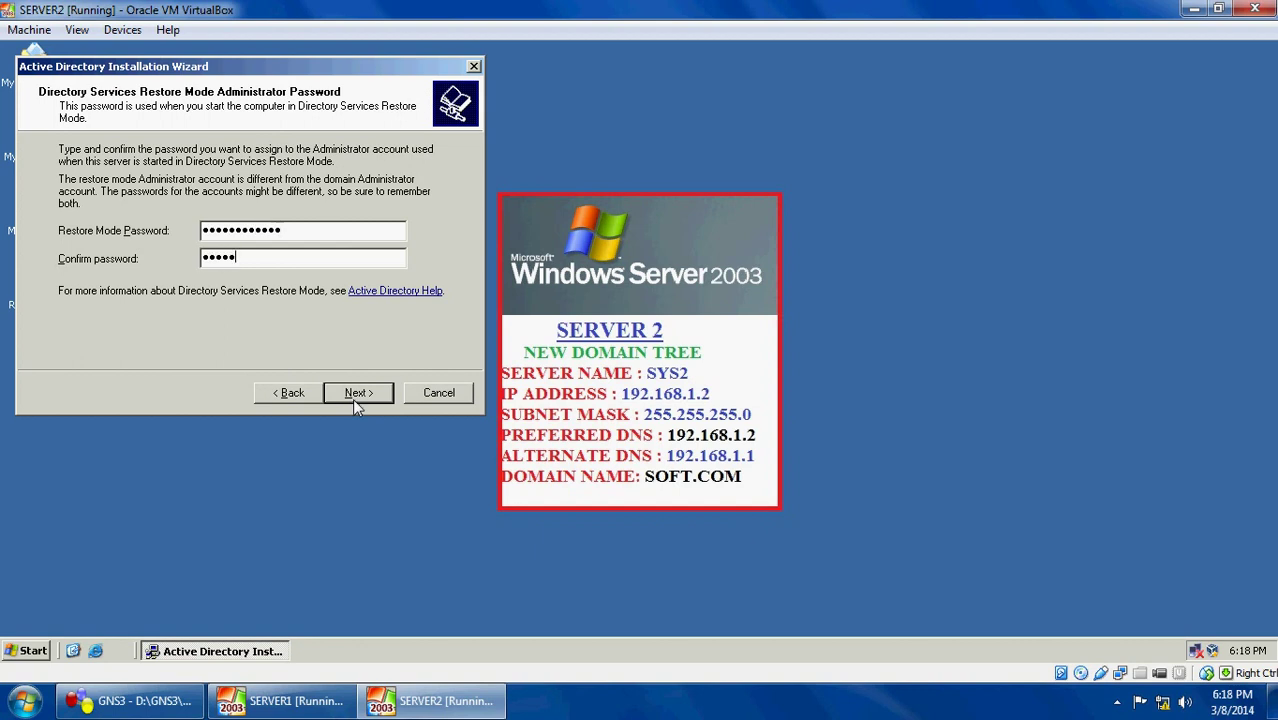
{"action": "type", "text": "••••"}
{"action": "left_click", "coordinate": [358, 393]}
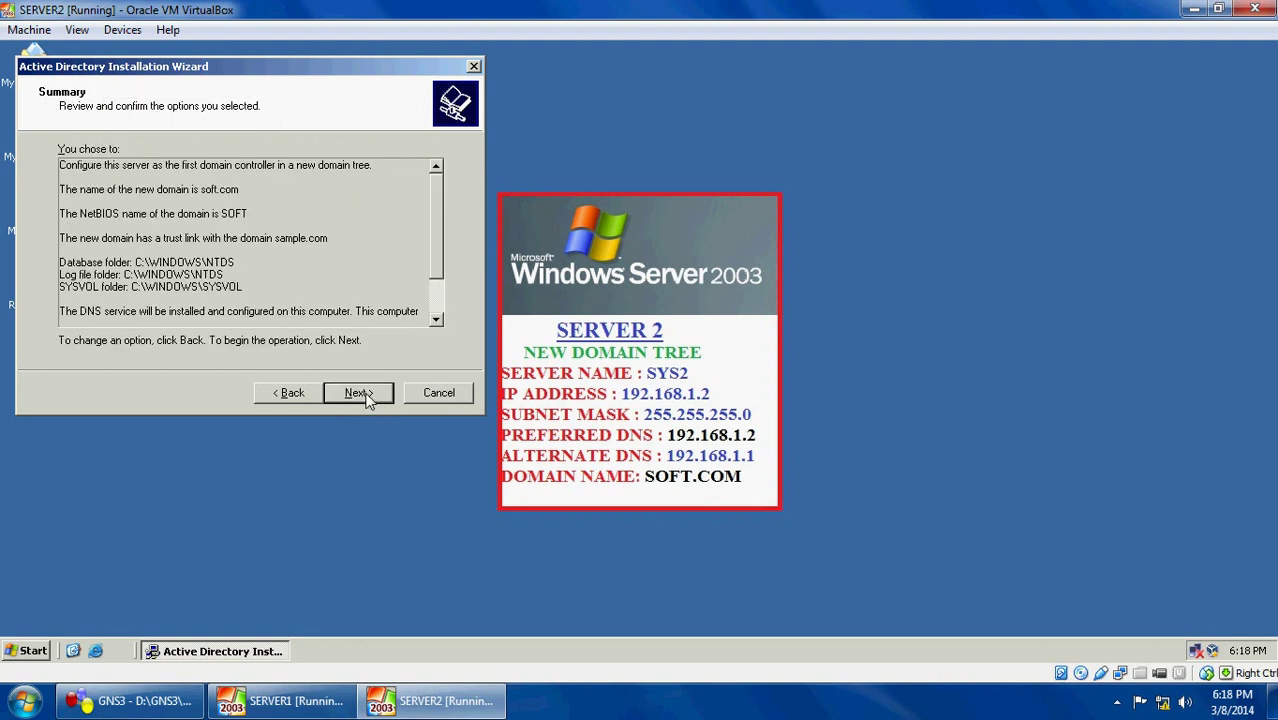
{"action": "left_click", "coordinate": [358, 393]}
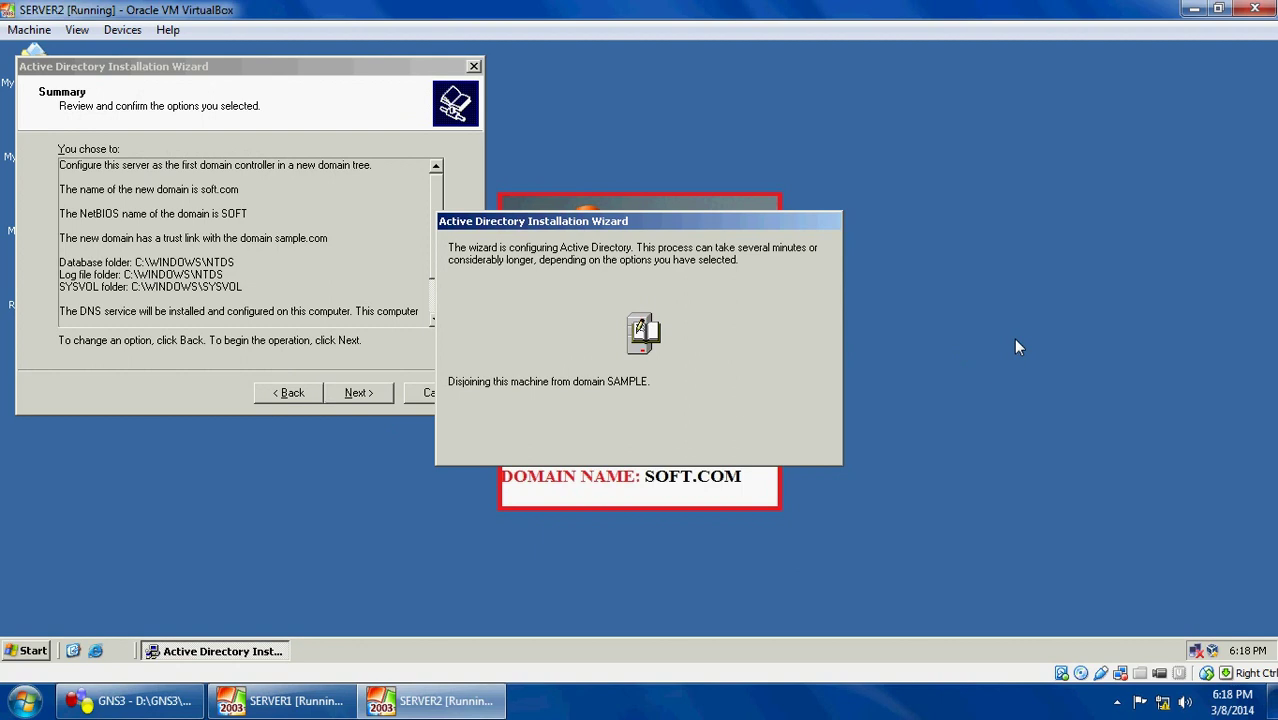
Move the Active Directory progress window aside and wait for DNS setup's disc request
{"action": "left_click_drag", "start_coordinate": [730, 223], "coordinate": [1117, 172]}
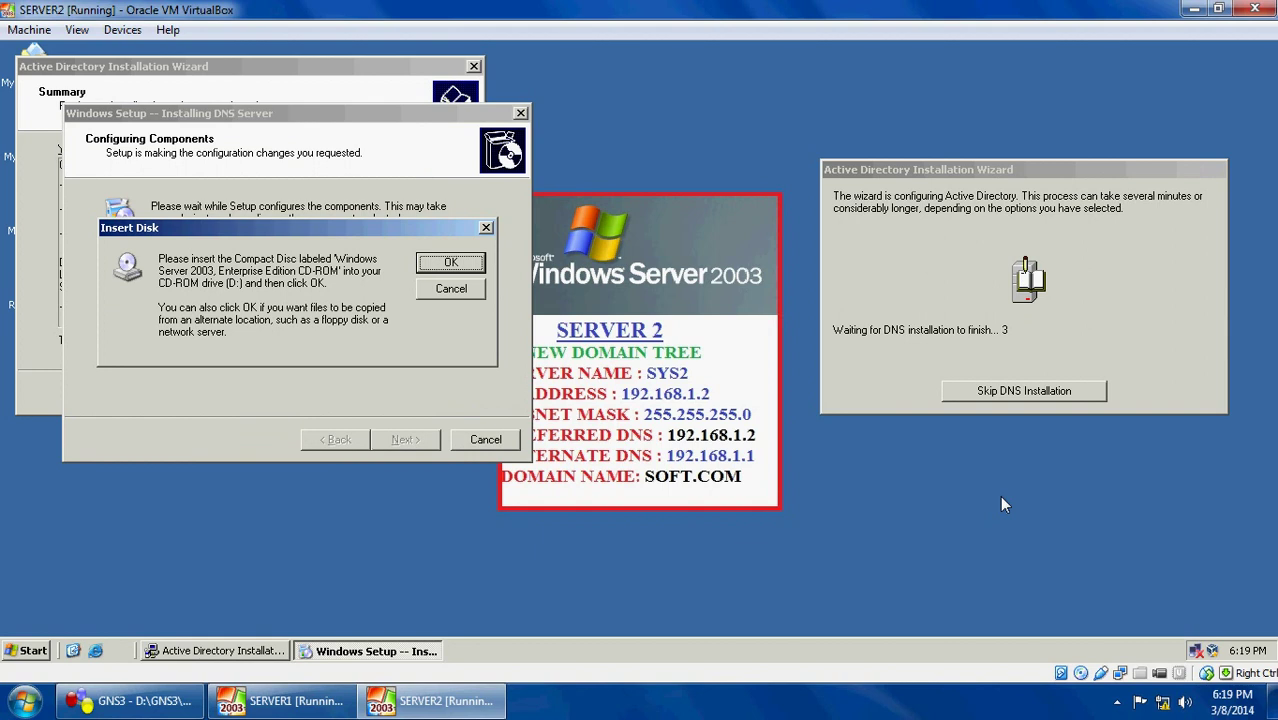
Mount windows 2003 Server.iso in the VM's CD drive and confirm the Insert Disk prompt
{"action": "left_click", "coordinate": [122, 30]}
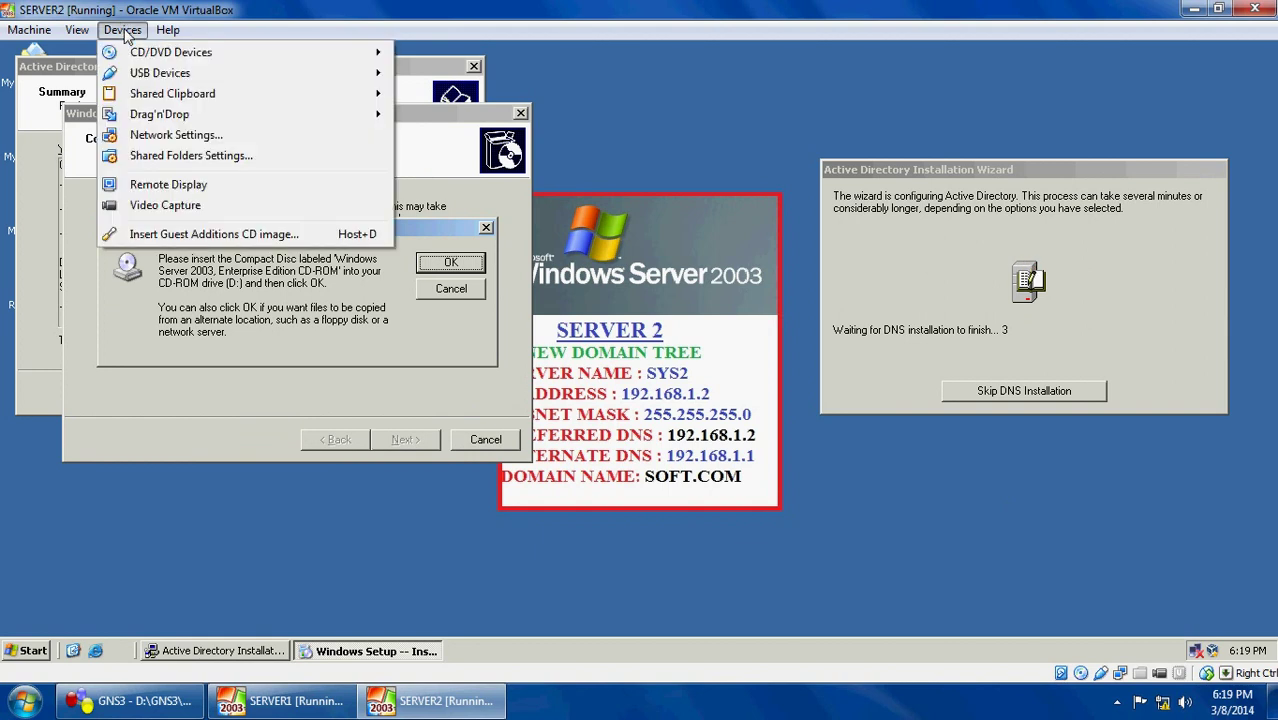
{"action": "mouse_move", "coordinate": [170, 54]}
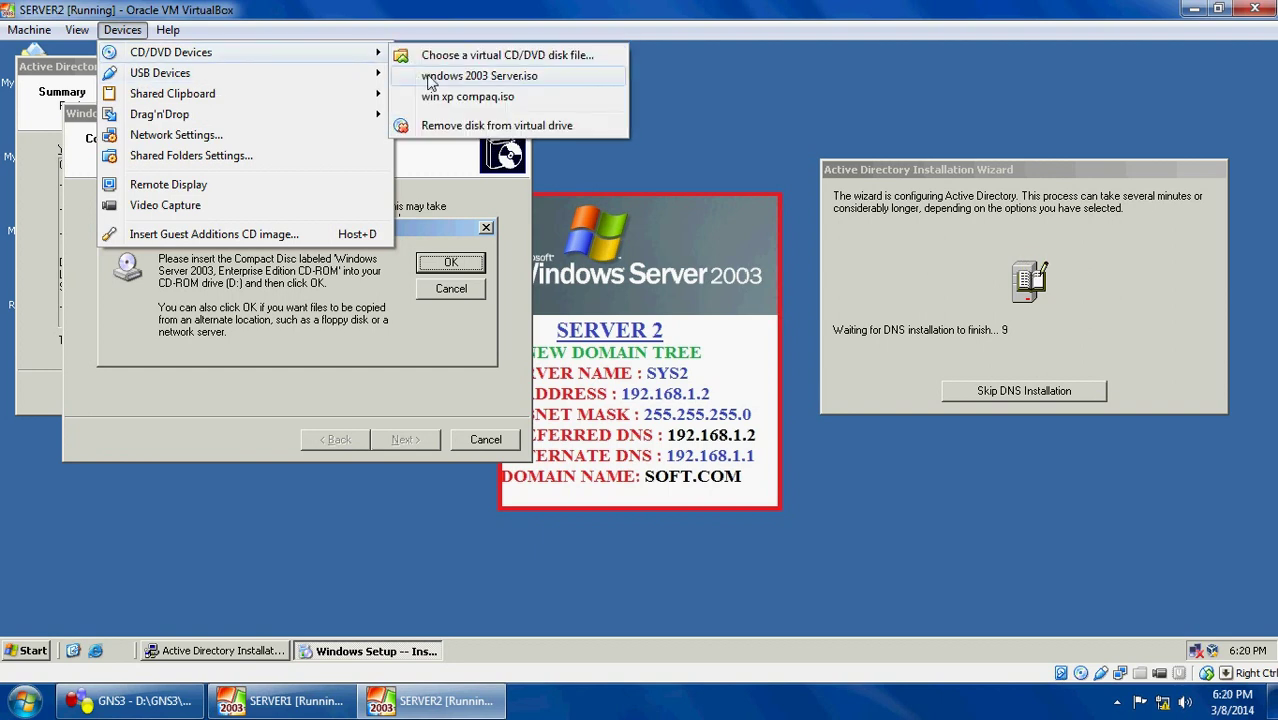
{"action": "left_click", "coordinate": [428, 76]}
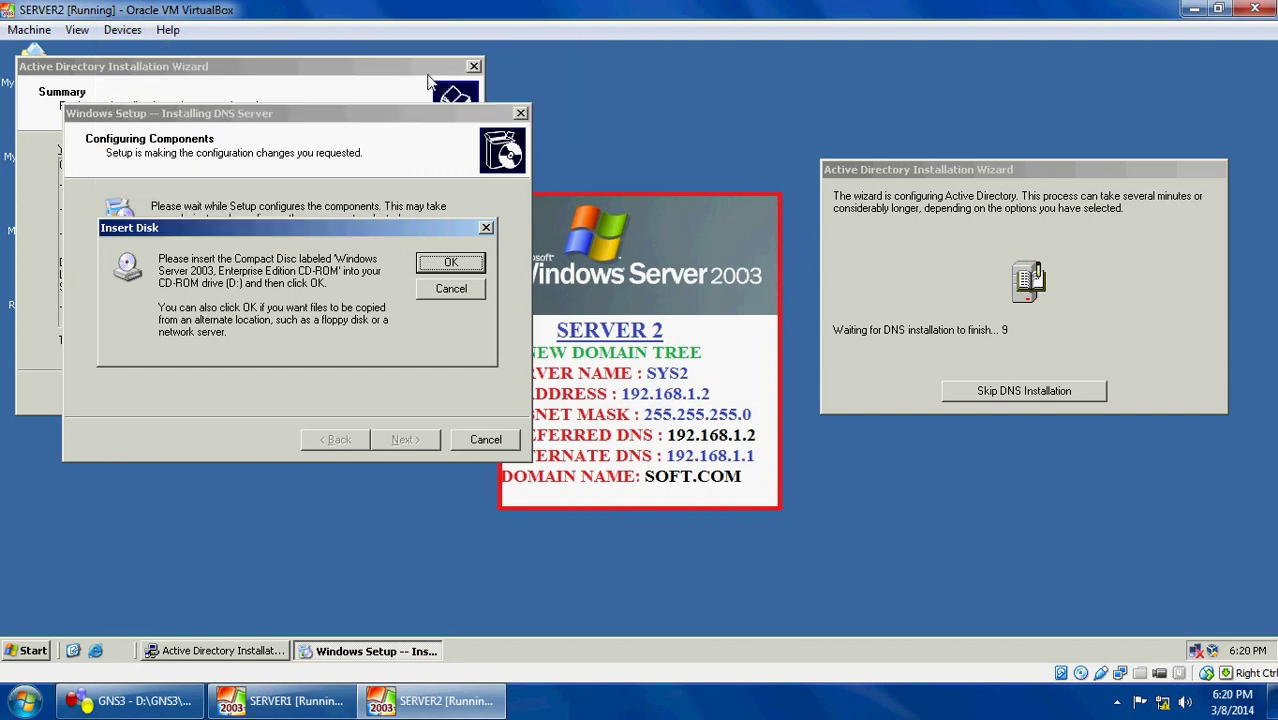
{"action": "left_click", "coordinate": [433, 266]}
{"action": "left_click", "coordinate": [455, 269]}
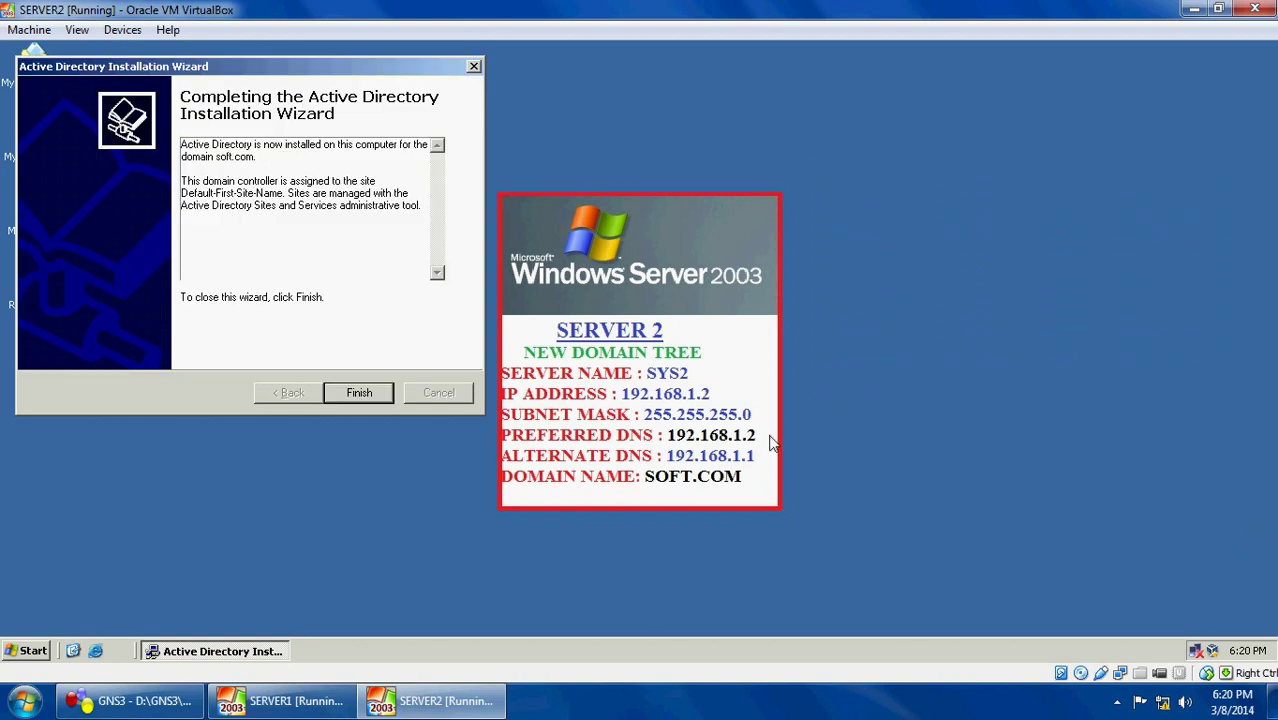
Finish the Active Directory wizard and restart the server immediately
{"action": "left_click", "coordinate": [361, 393]}
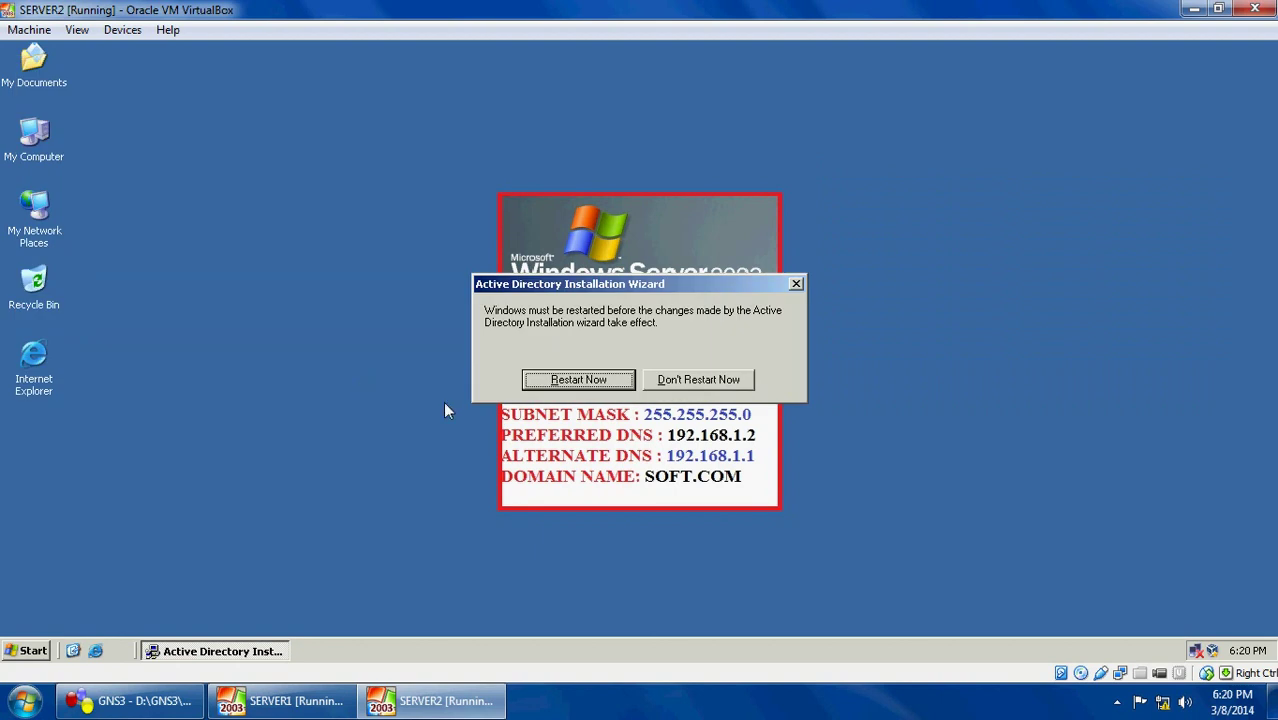
{"action": "left_click", "coordinate": [585, 378]}
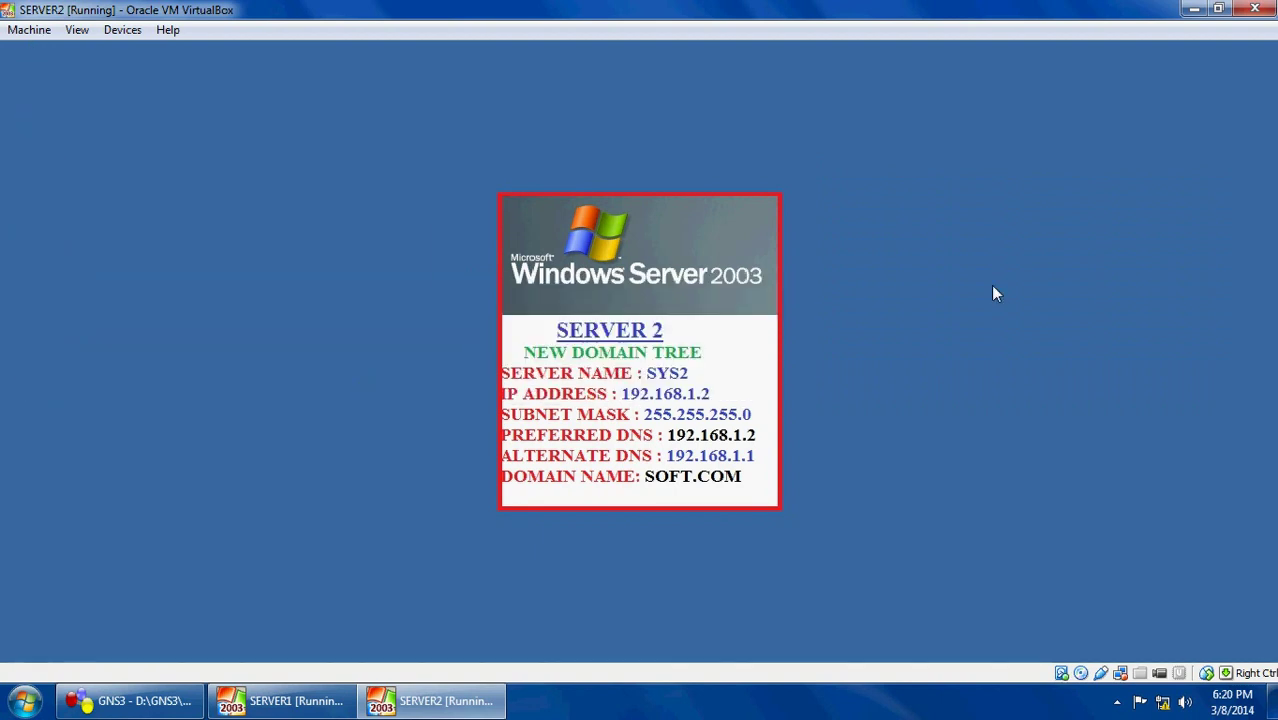